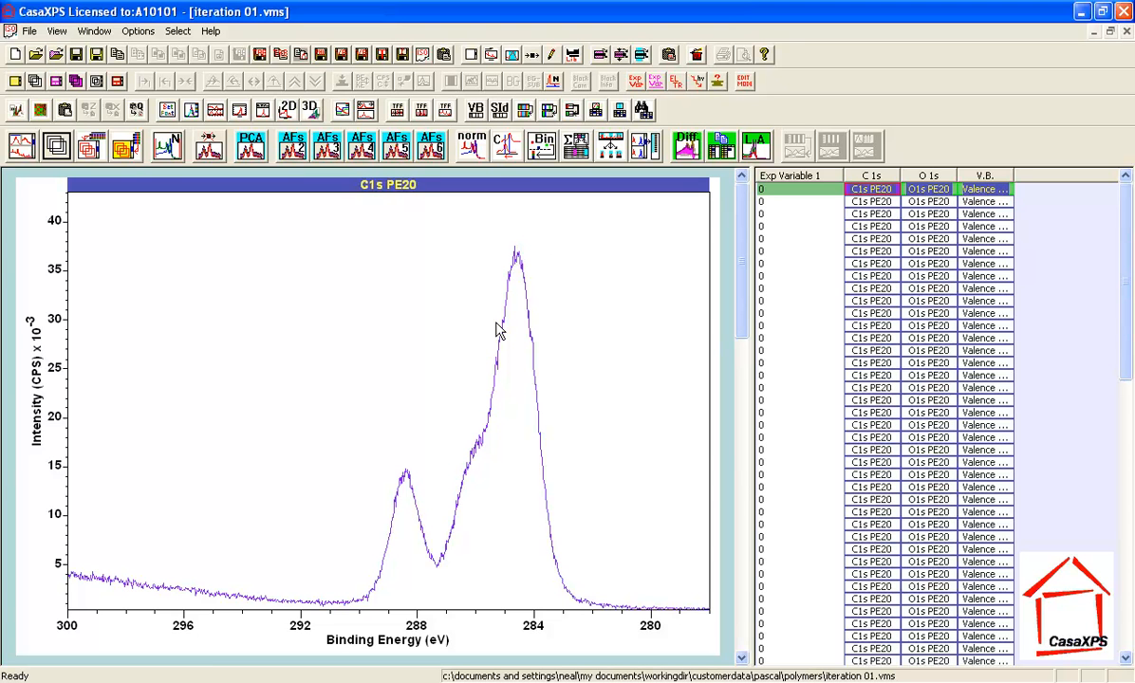
Step: Overlay all the C 1s spectra in one tile, view the O 1s column the same way, and return to C 1s
{"action": "left_click", "coordinate": [868, 180]}
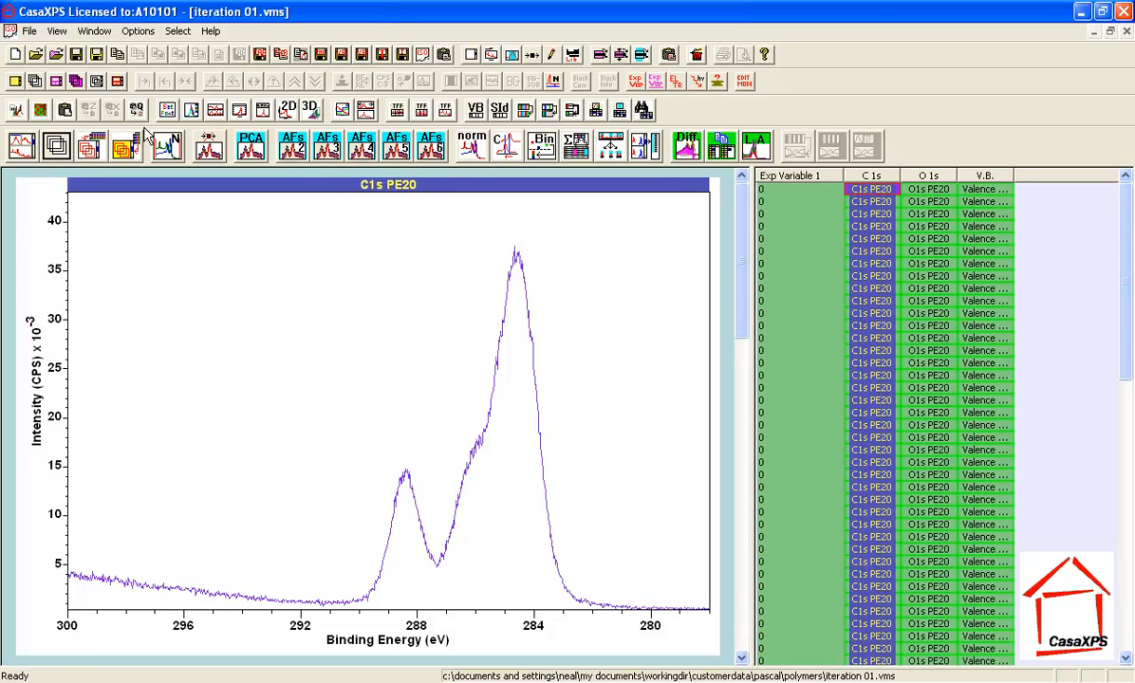
{"action": "left_click", "coordinate": [57, 146]}
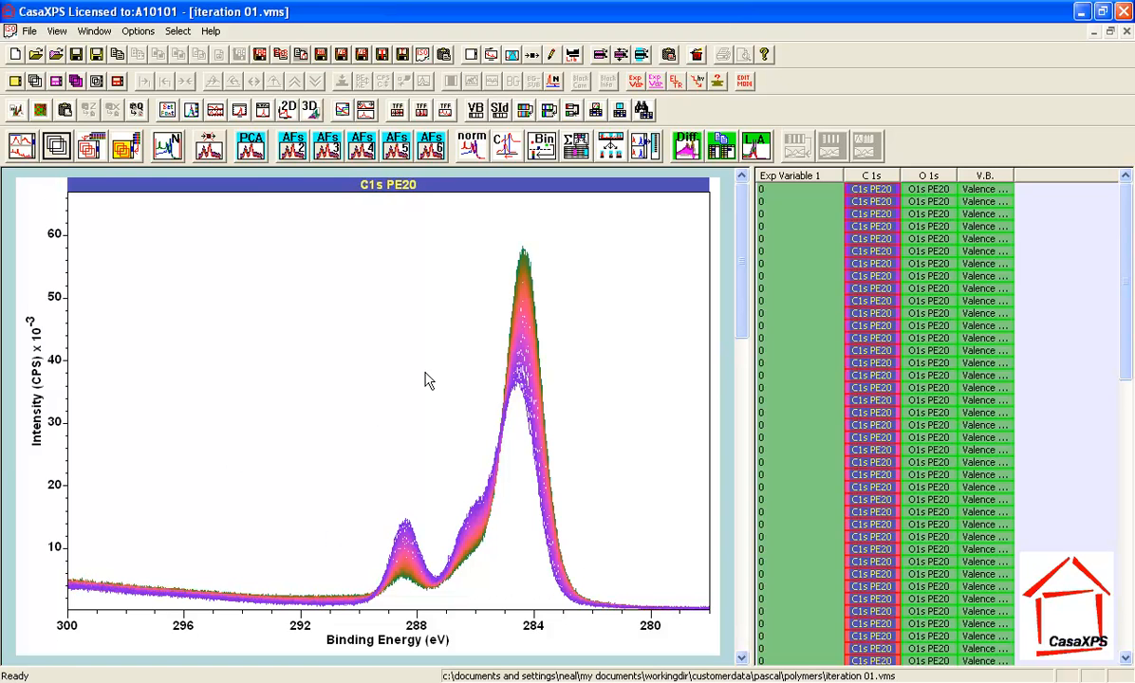
{"action": "key", "text": "Right"}
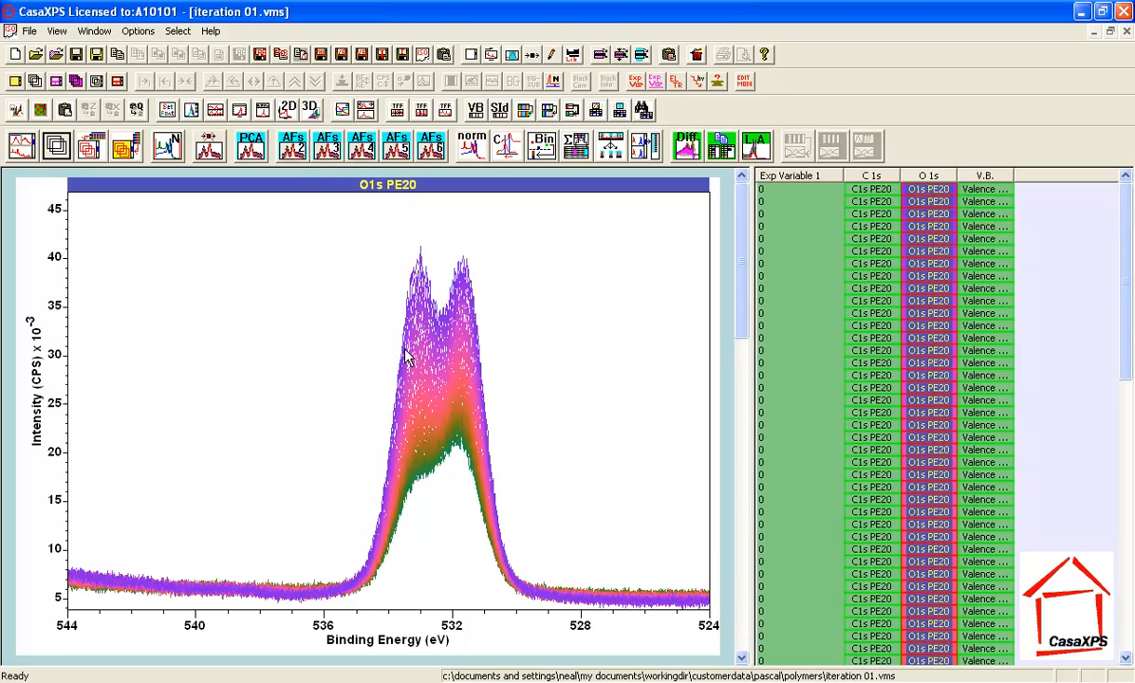
{"action": "key", "text": "Left"}
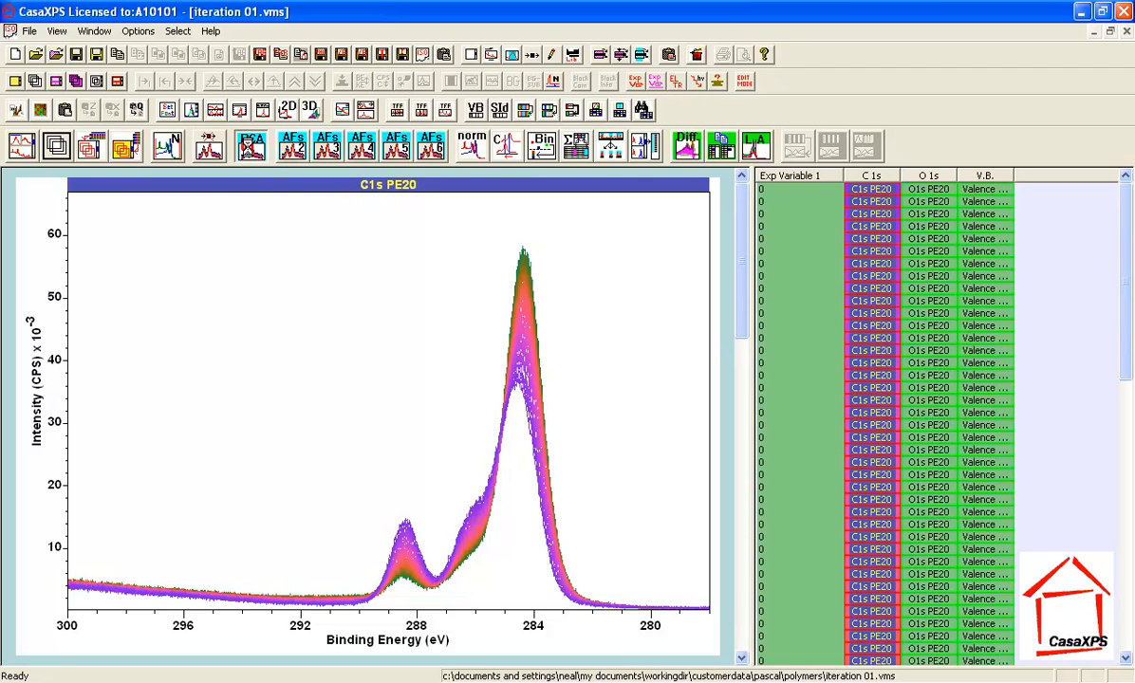
Step: Apply PCA to the C 1s spectra and display the abstract factors individually, four tiles per page in two rows of two
{"action": "left_click", "coordinate": [251, 145]}
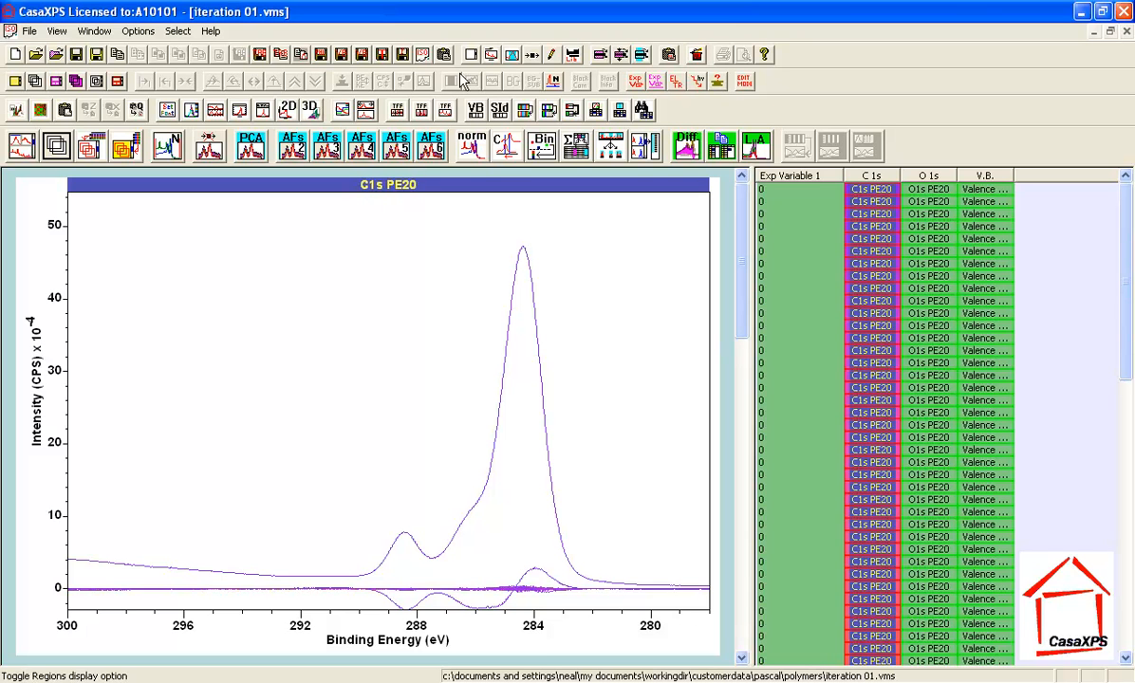
{"action": "left_click", "coordinate": [25, 146]}
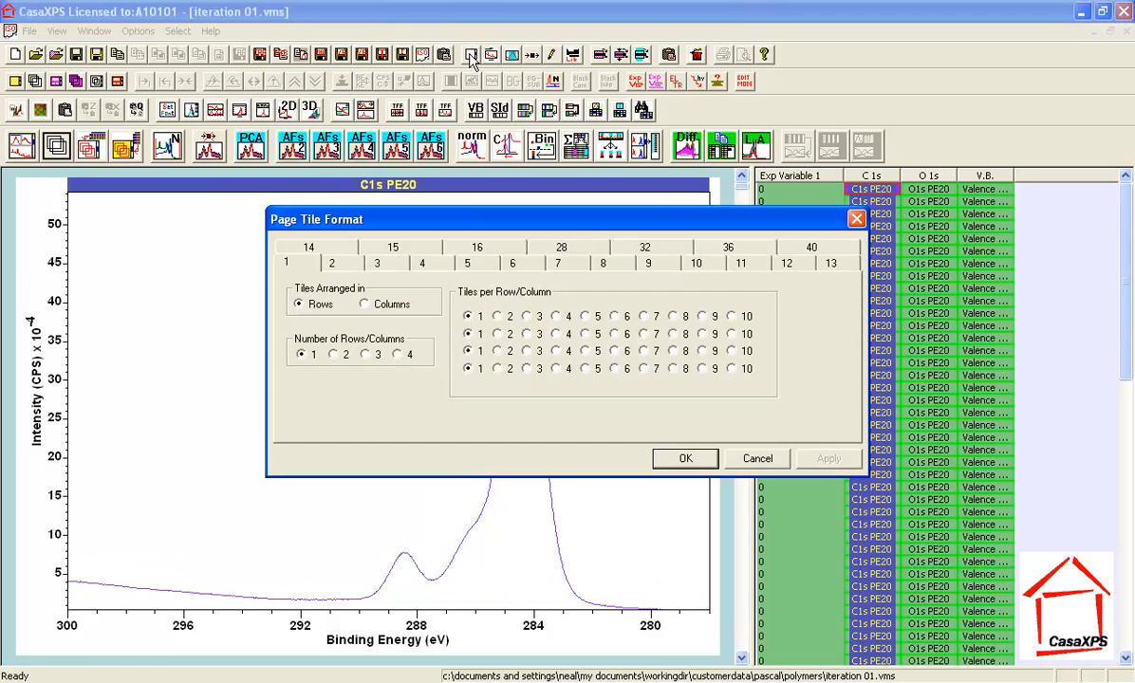
{"action": "left_click", "coordinate": [471, 54]}
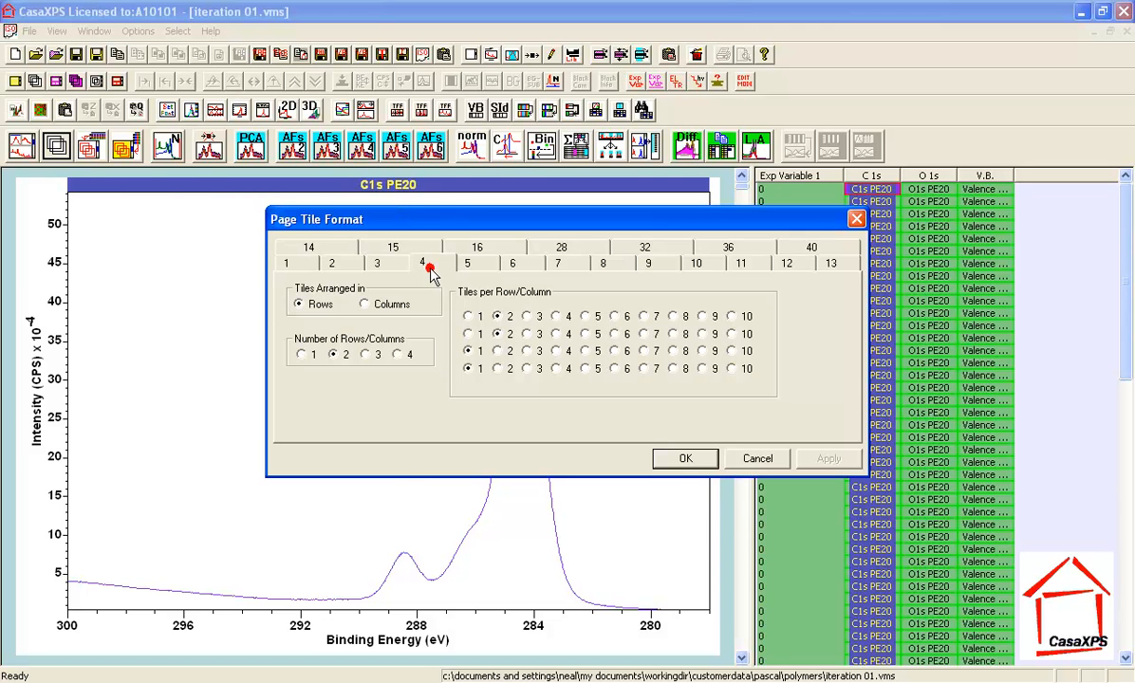
{"action": "left_click", "coordinate": [684, 458]}
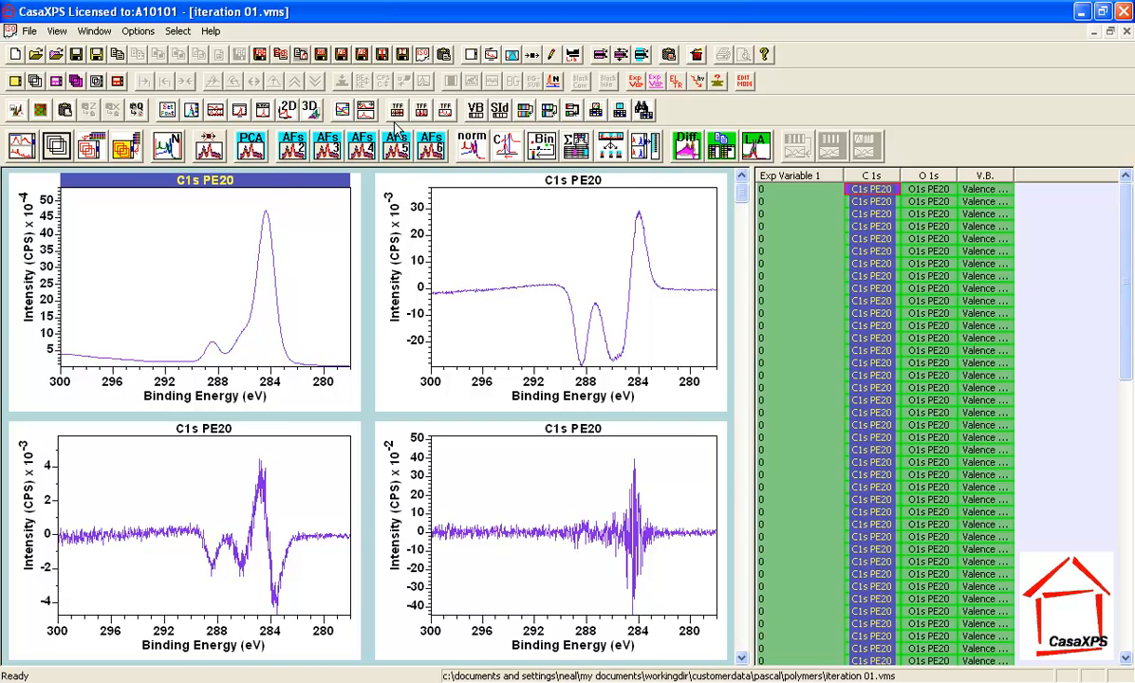
Step: Set the page back to a single tile and overlay all the C 1s abstract factors in it
{"action": "left_click", "coordinate": [470, 55]}
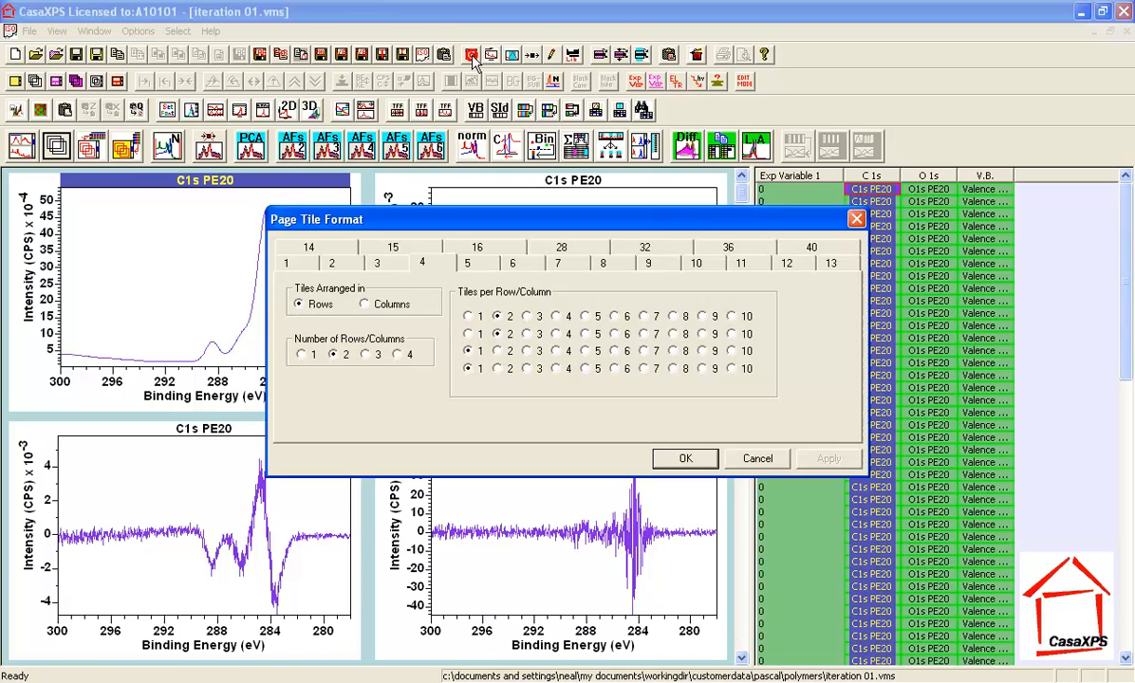
{"action": "left_click", "coordinate": [286, 263]}
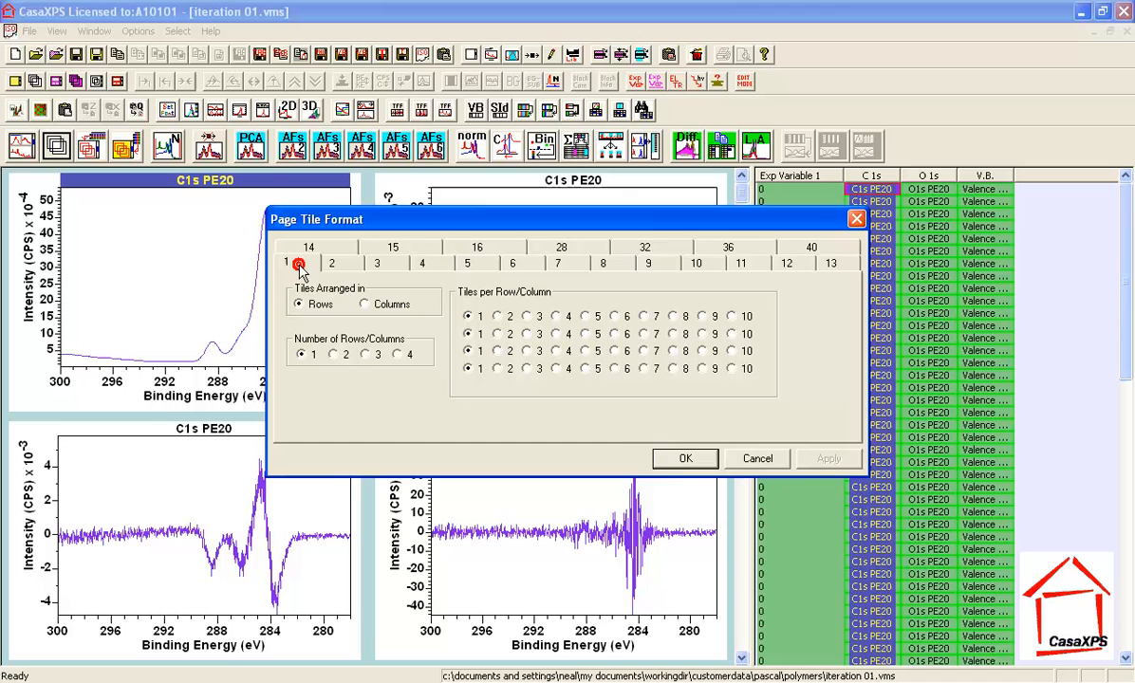
{"action": "left_click", "coordinate": [669, 458]}
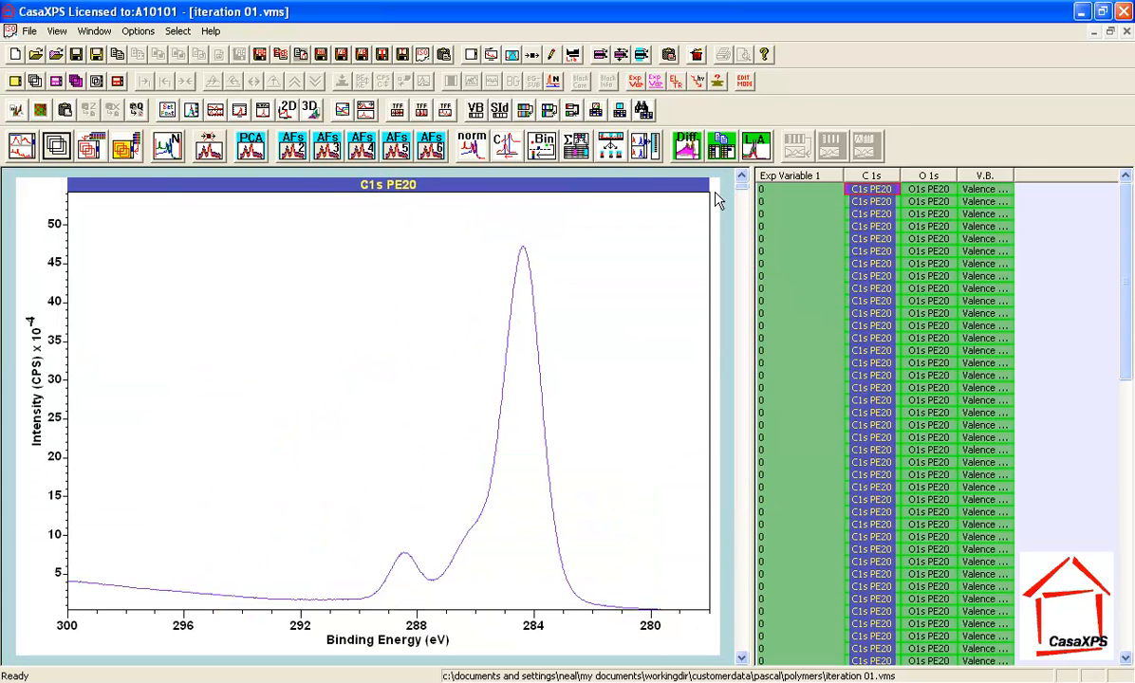
{"action": "left_click", "coordinate": [126, 149]}
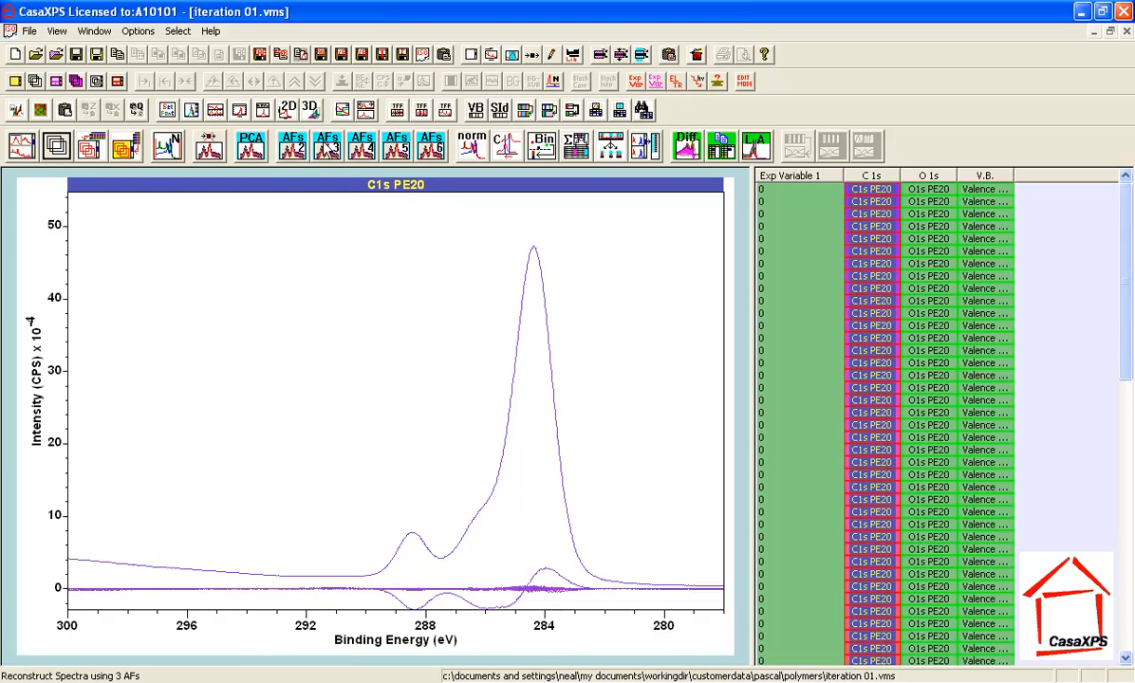
Step: Reconstruct the C 1s spectra using three abstract factors and copy them into the file as new blocks with processed data only
{"action": "left_click", "coordinate": [322, 143]}
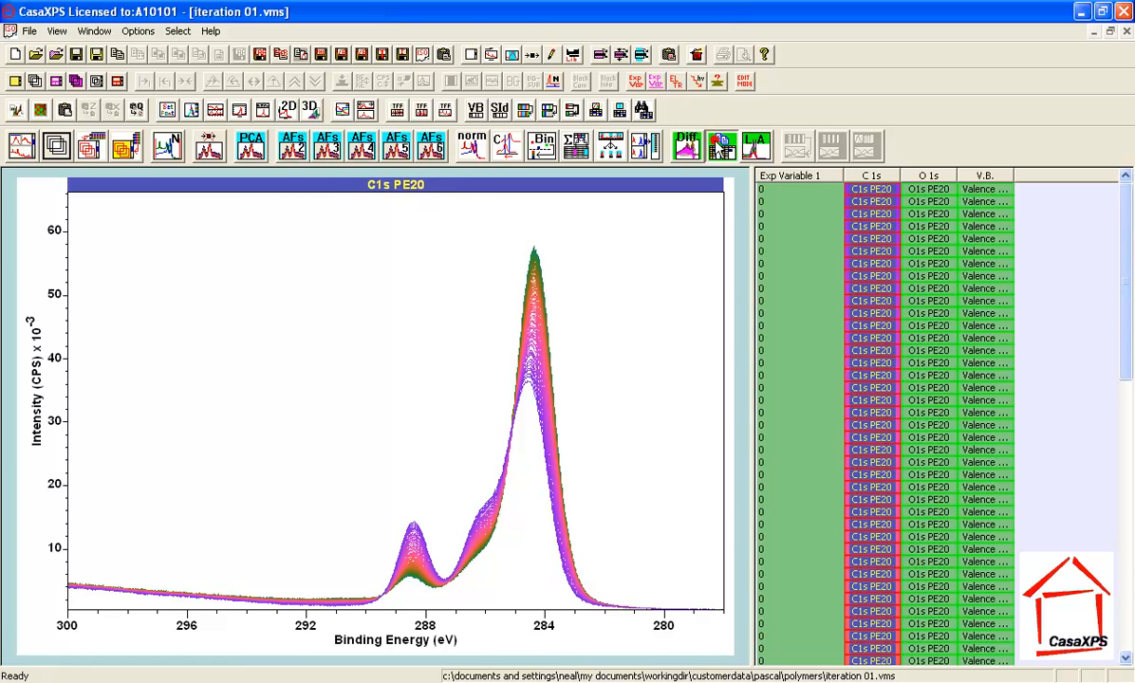
{"action": "left_click", "coordinate": [646, 145]}
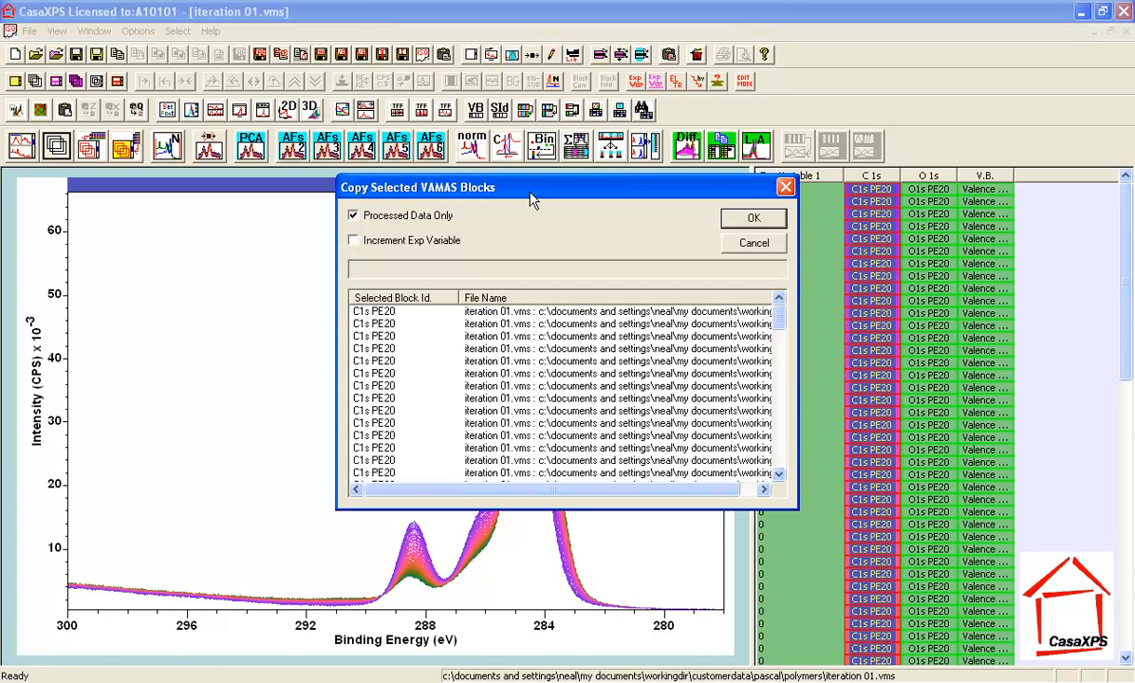
{"action": "left_click", "coordinate": [730, 216]}
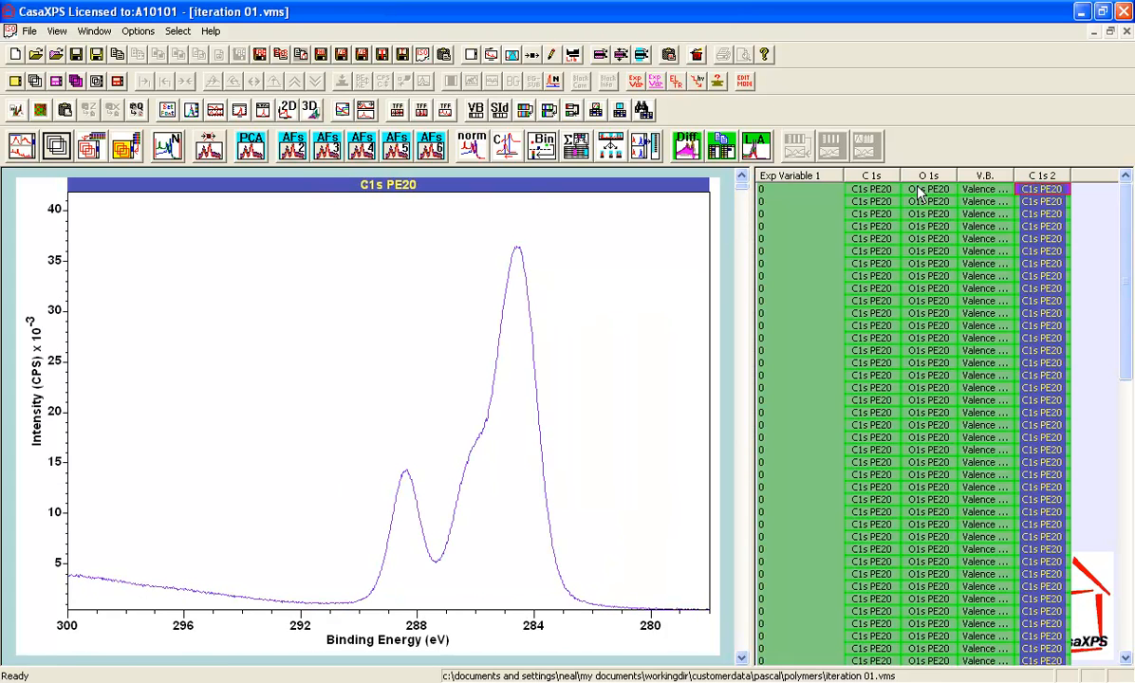
Step: Overlay the original C 1s column and reset its processing to restore the raw spectra
{"action": "left_click", "coordinate": [868, 177]}
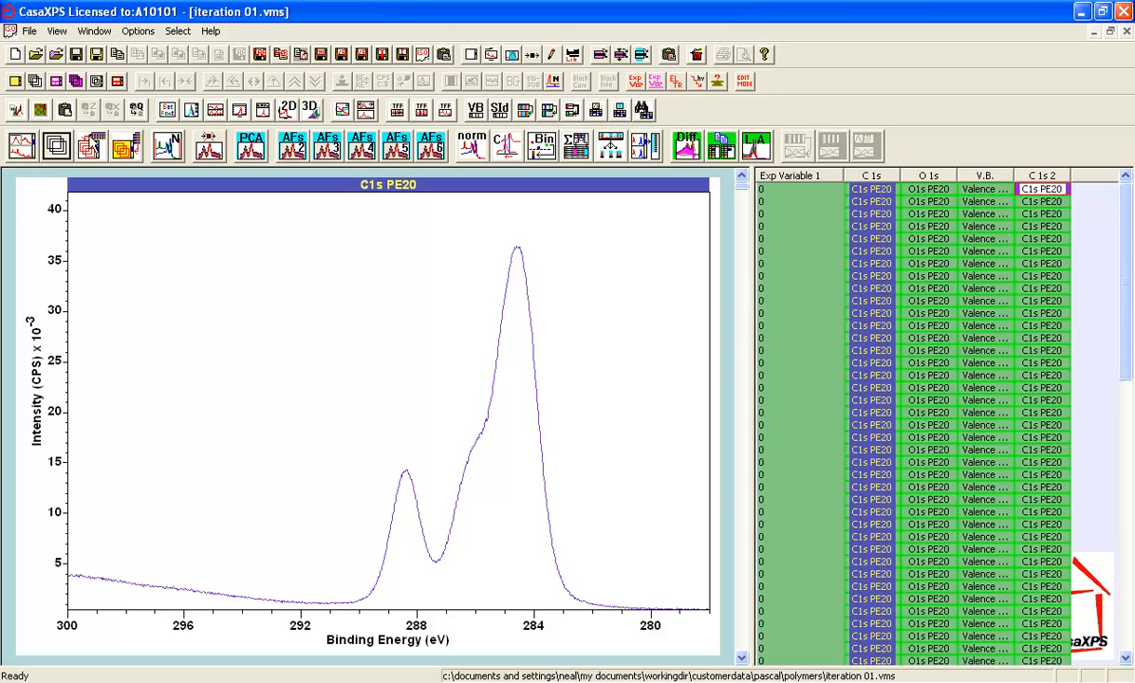
{"action": "left_click", "coordinate": [59, 138]}
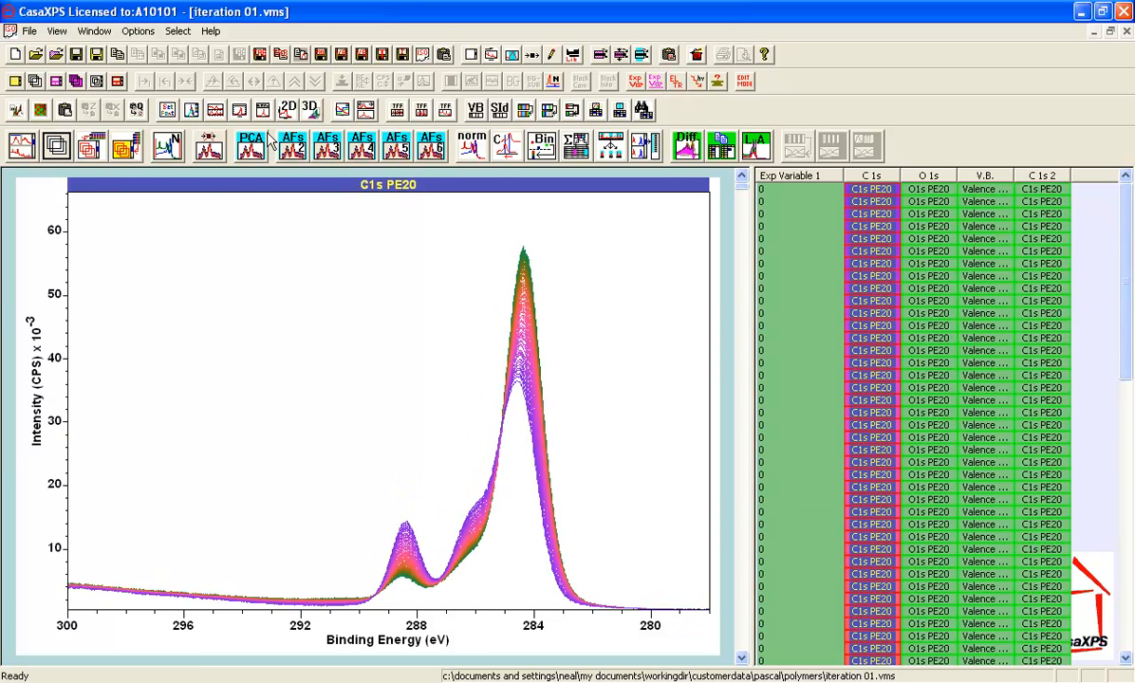
{"action": "left_click", "coordinate": [209, 142]}
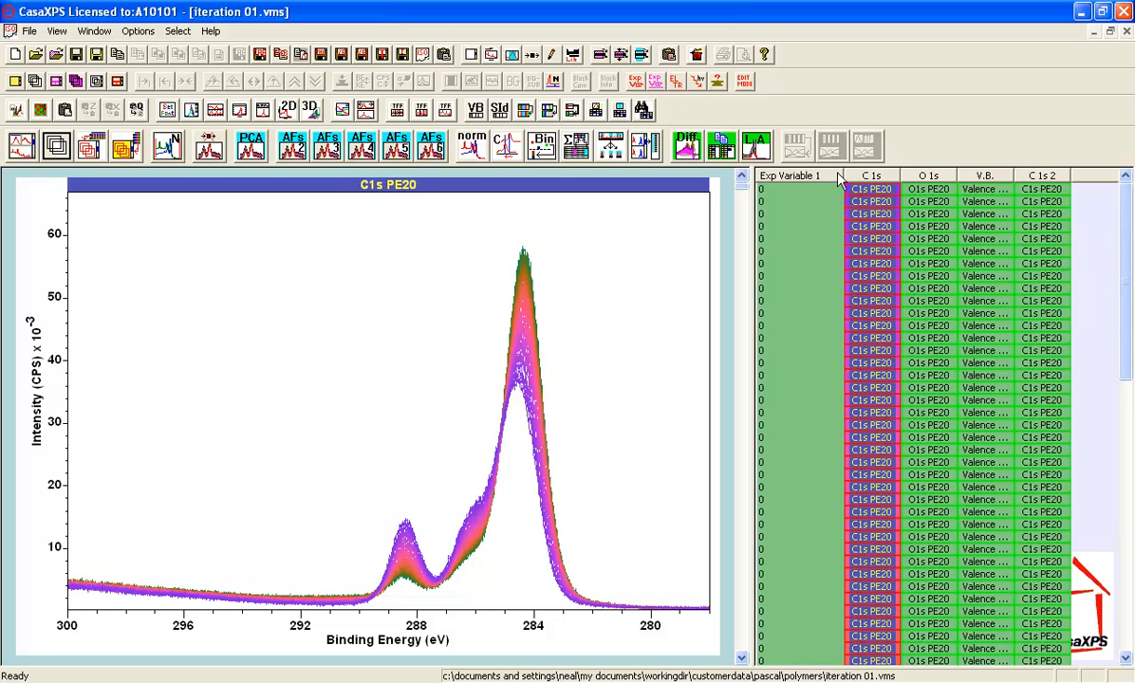
Step: Overlay the first raw C 1s spectrum with its C 1s 2 reconstruction and compare their noise near 297 eV and 286 eV
{"action": "left_click", "coordinate": [871, 188]}
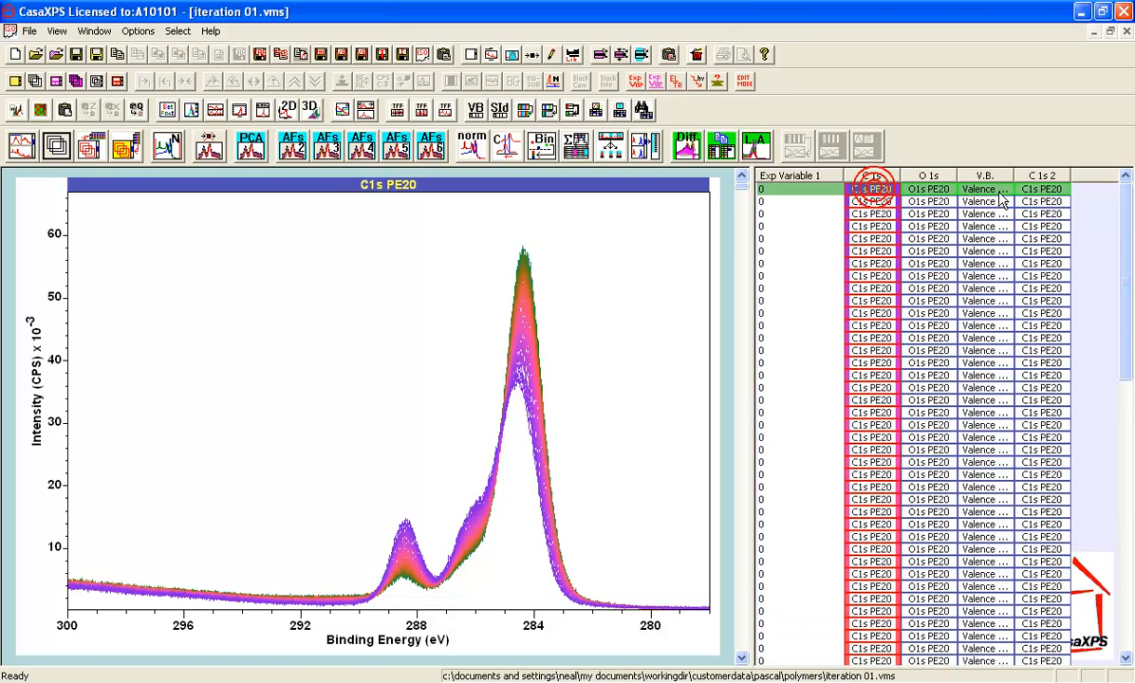
{"action": "left_click", "coordinate": [1041, 191]}
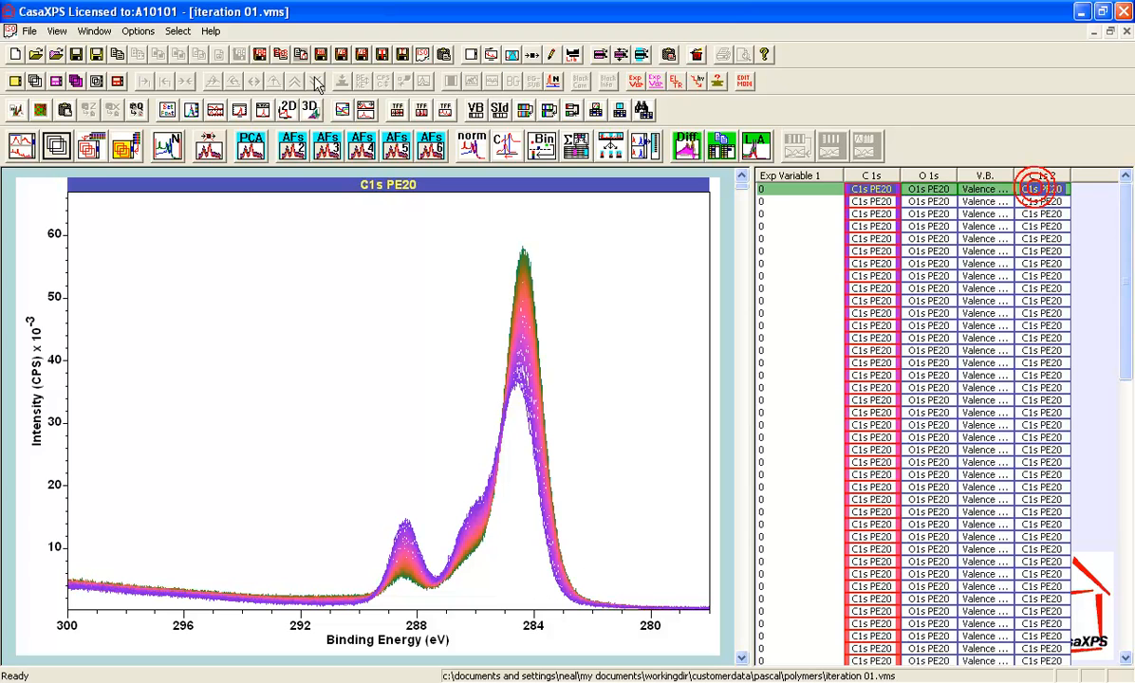
{"action": "left_click", "coordinate": [90, 149]}
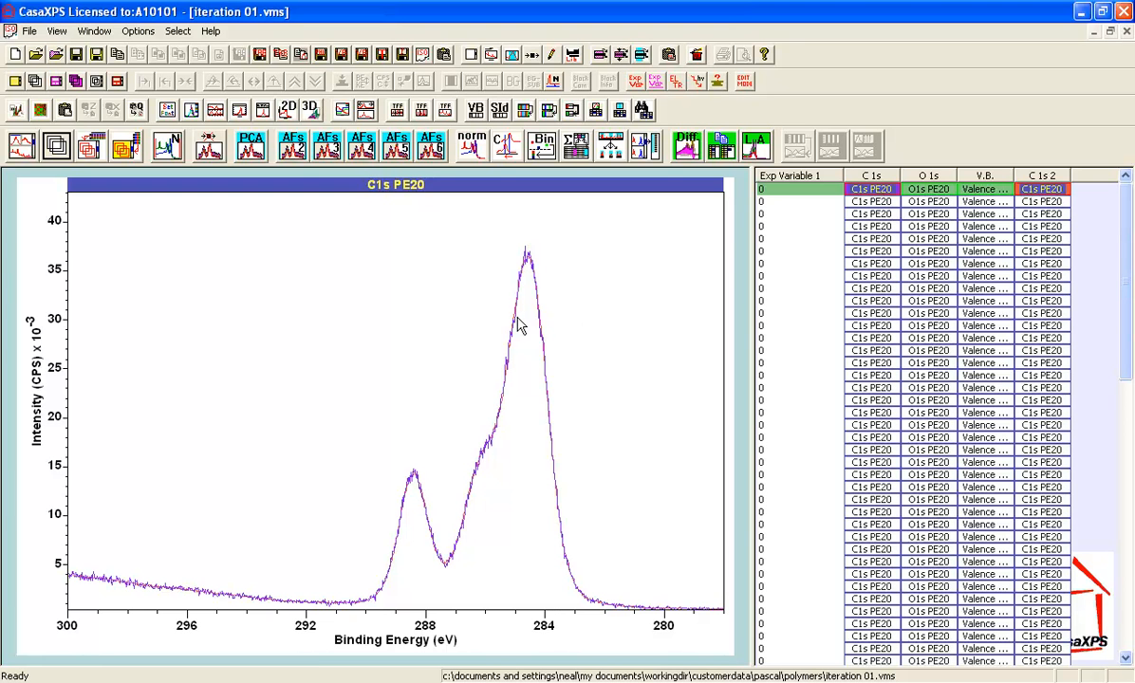
{"action": "left_click_drag", "start_coordinate": [127, 564], "coordinate": [196, 609]}
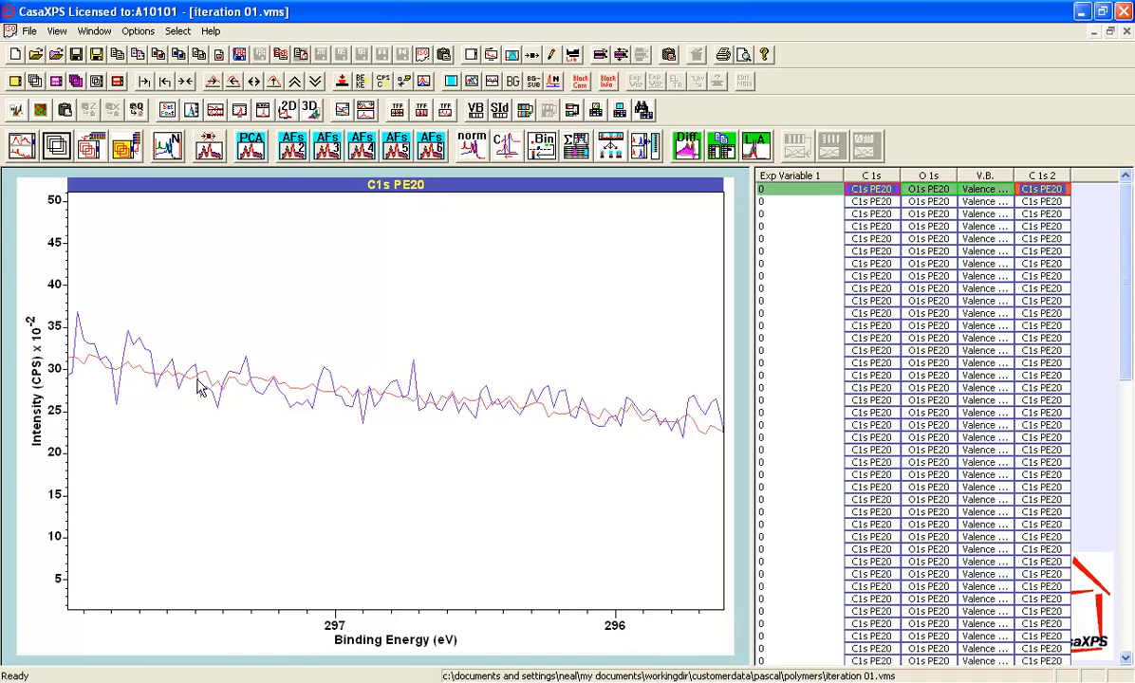
{"action": "left_click", "coordinate": [186, 81]}
{"action": "left_click_drag", "start_coordinate": [449, 383], "coordinate": [522, 529]}
{"action": "left_click", "coordinate": [501, 498]}
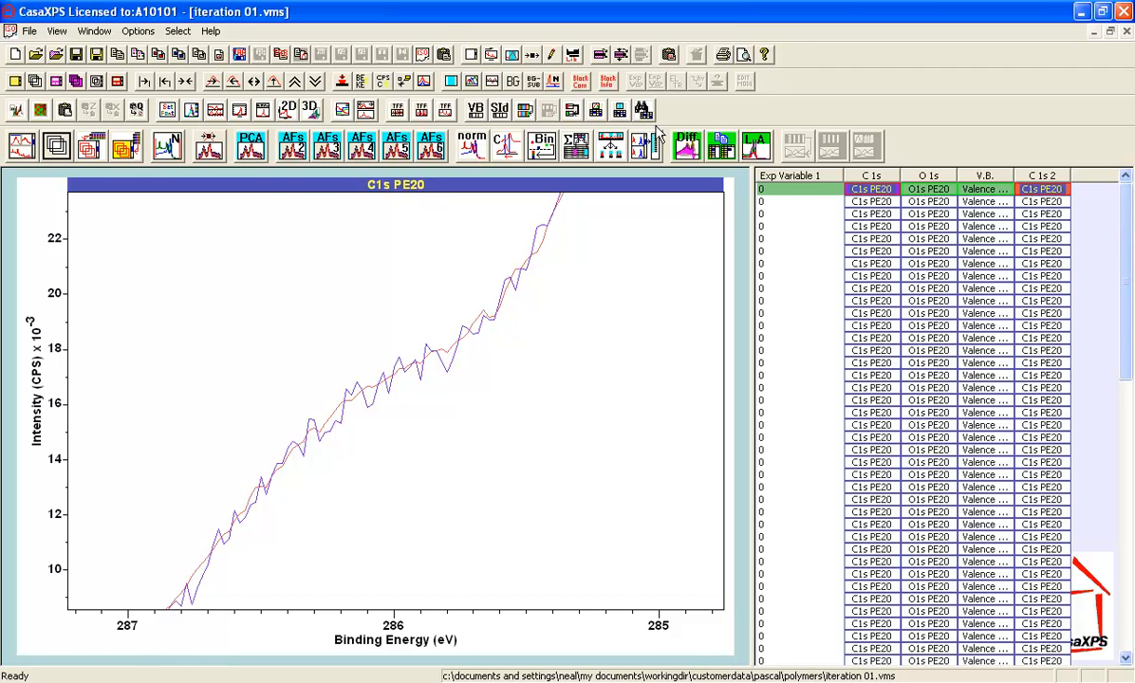
Step: Order the rows by Exp Variable 2 and overlay the C 1s spectra from rows 20 to 60
{"action": "left_click", "coordinate": [574, 111]}
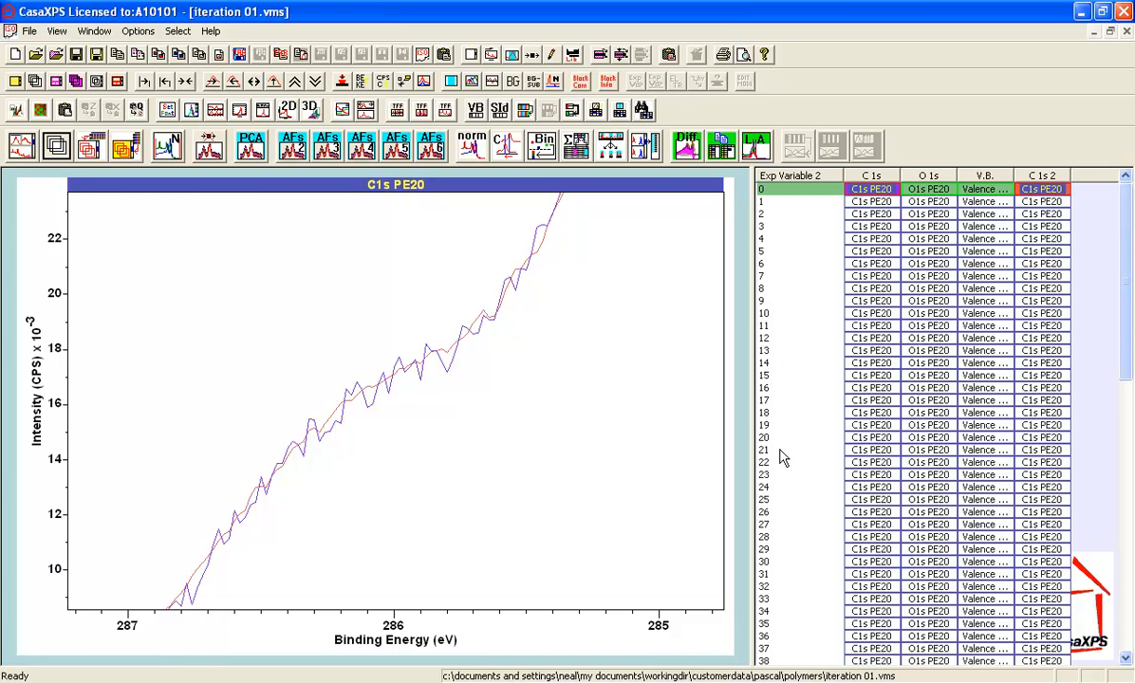
{"action": "left_click", "coordinate": [866, 438]}
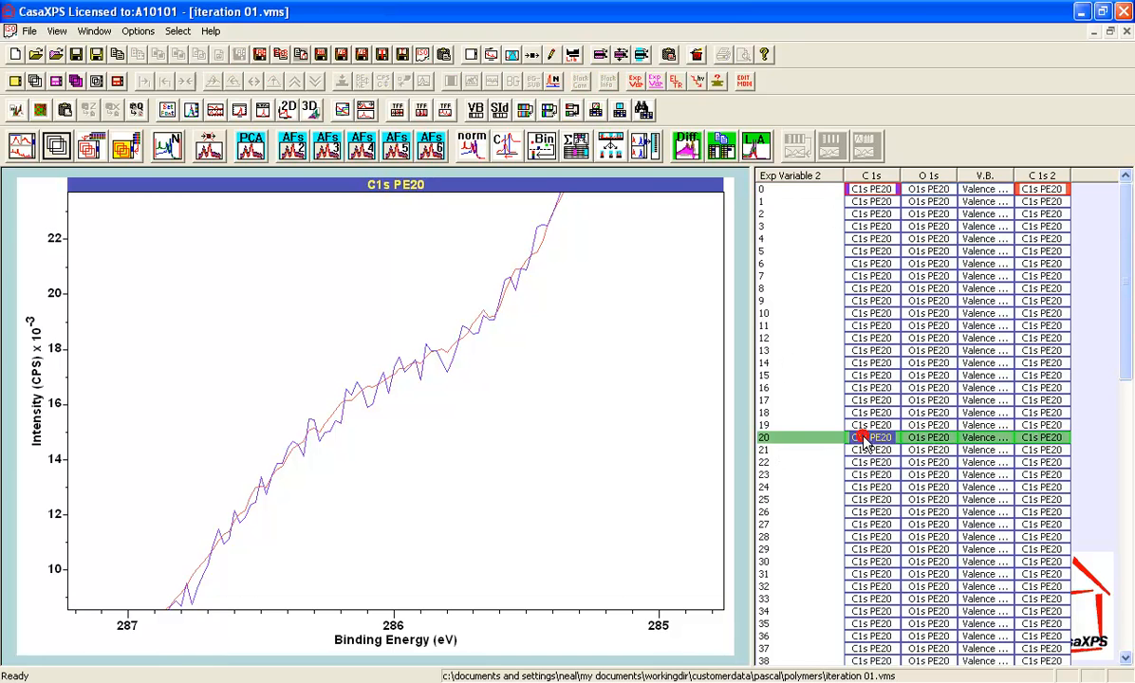
{"action": "left_click_drag", "start_coordinate": [1127, 289], "coordinate": [1127, 445]}
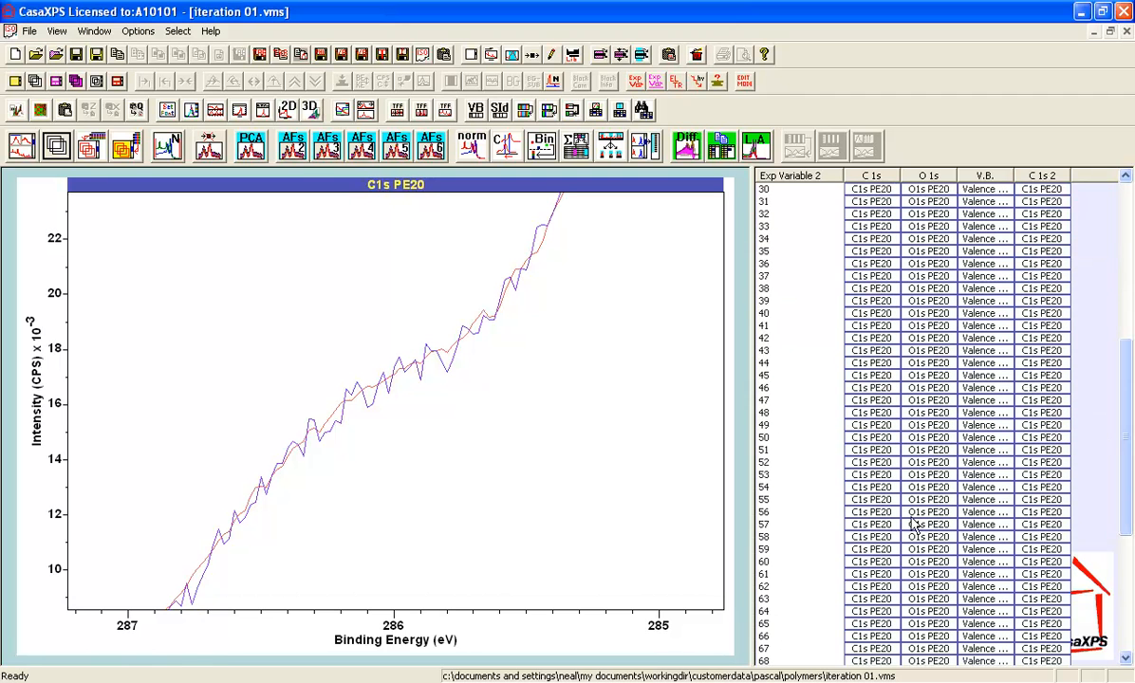
{"action": "left_click", "coordinate": [873, 563], "text": "shift"}
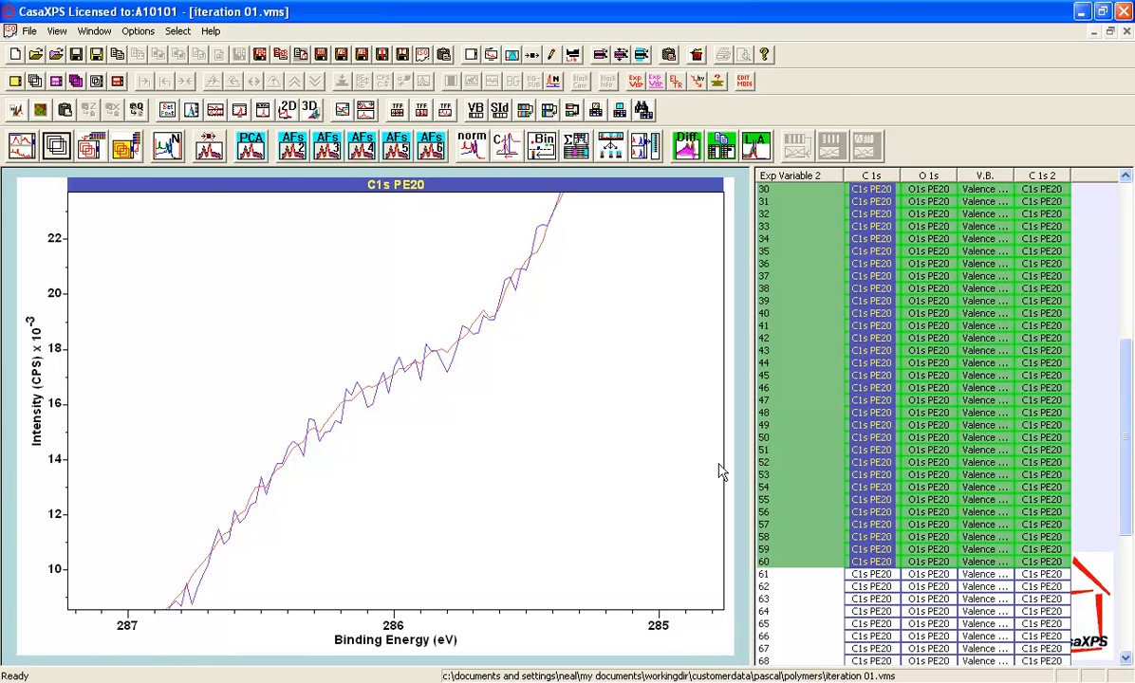
{"action": "left_click", "coordinate": [126, 147]}
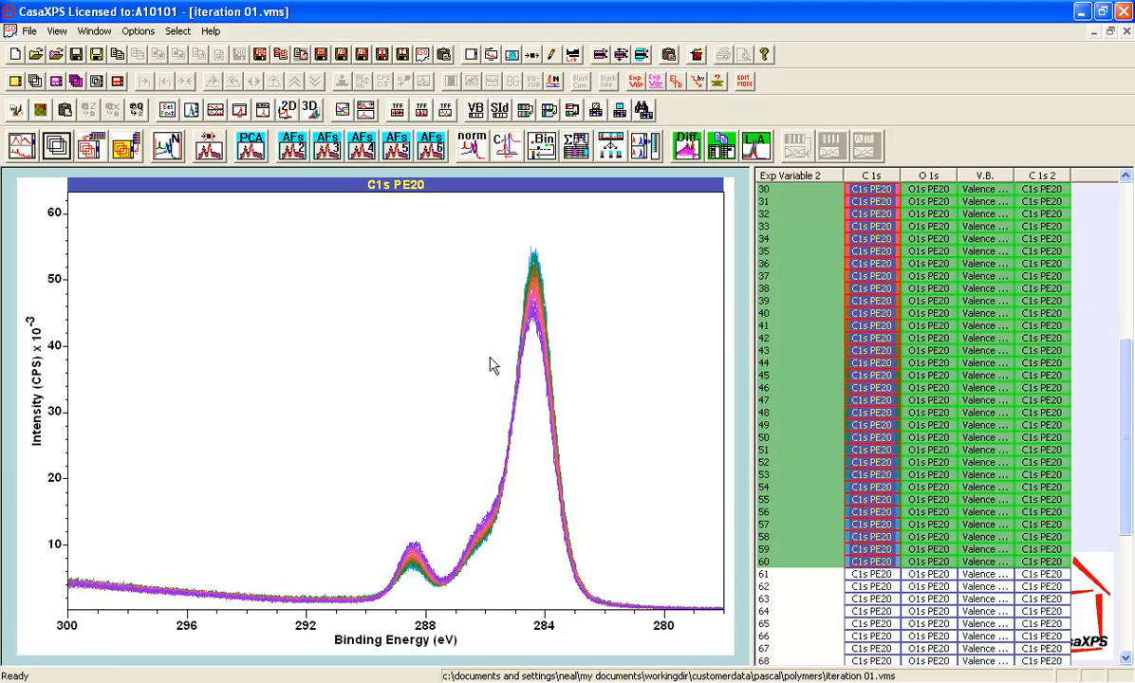
Step: Switch the overlay of rows 20 to 60 to the reconstructed C 1s 2 spectra and generate an interpolated data set from them with Diff
{"action": "left_click", "coordinate": [445, 380]}
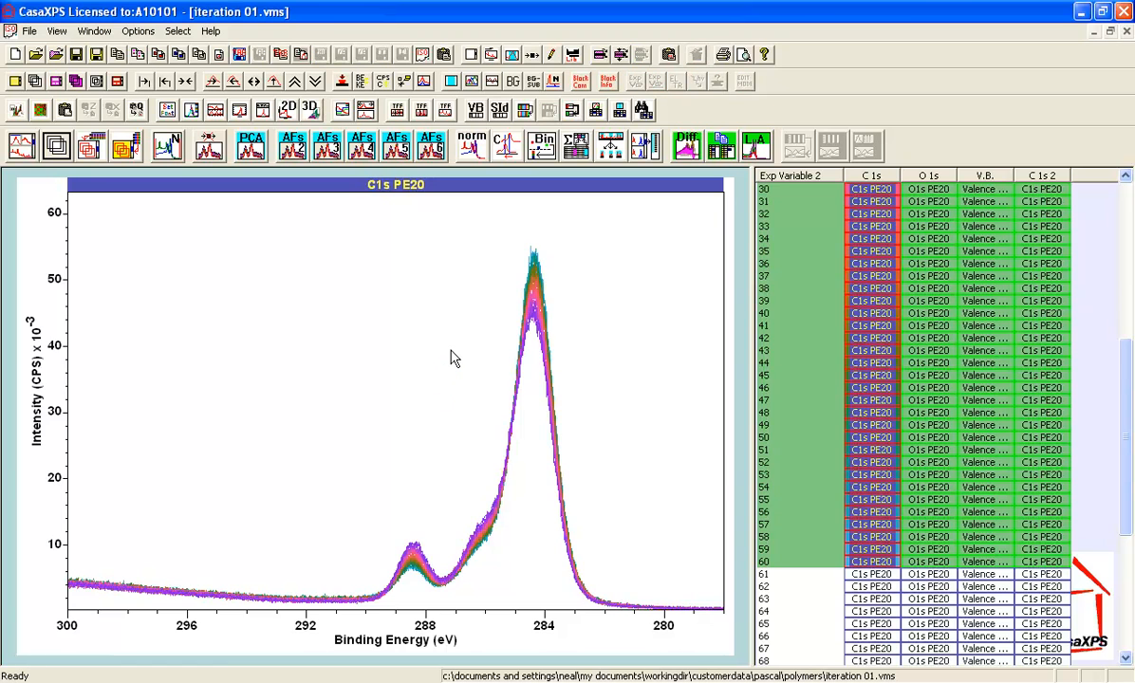
{"action": "key", "text": "Right"}
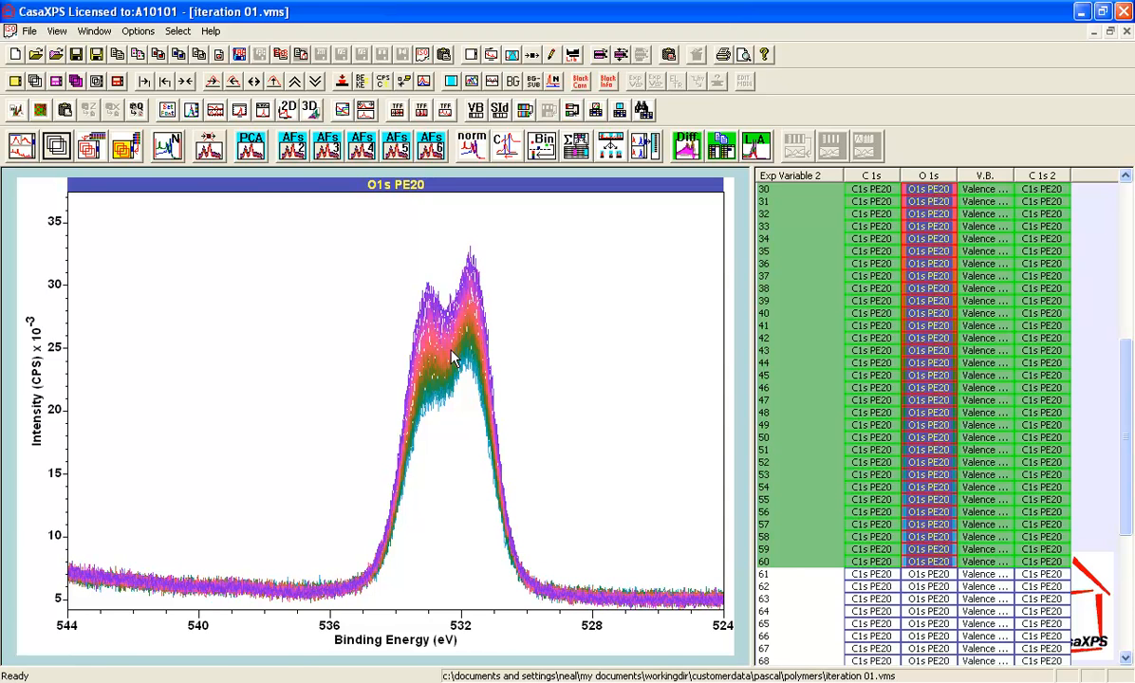
{"action": "key", "text": "Right"}
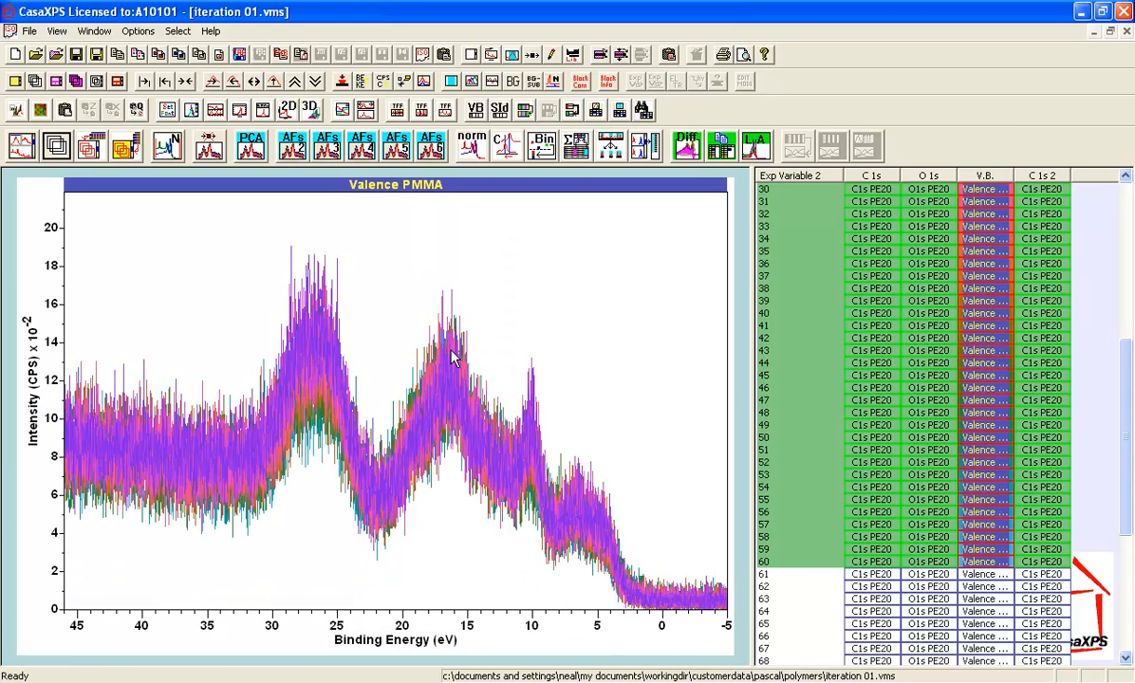
{"action": "key", "text": "Right"}
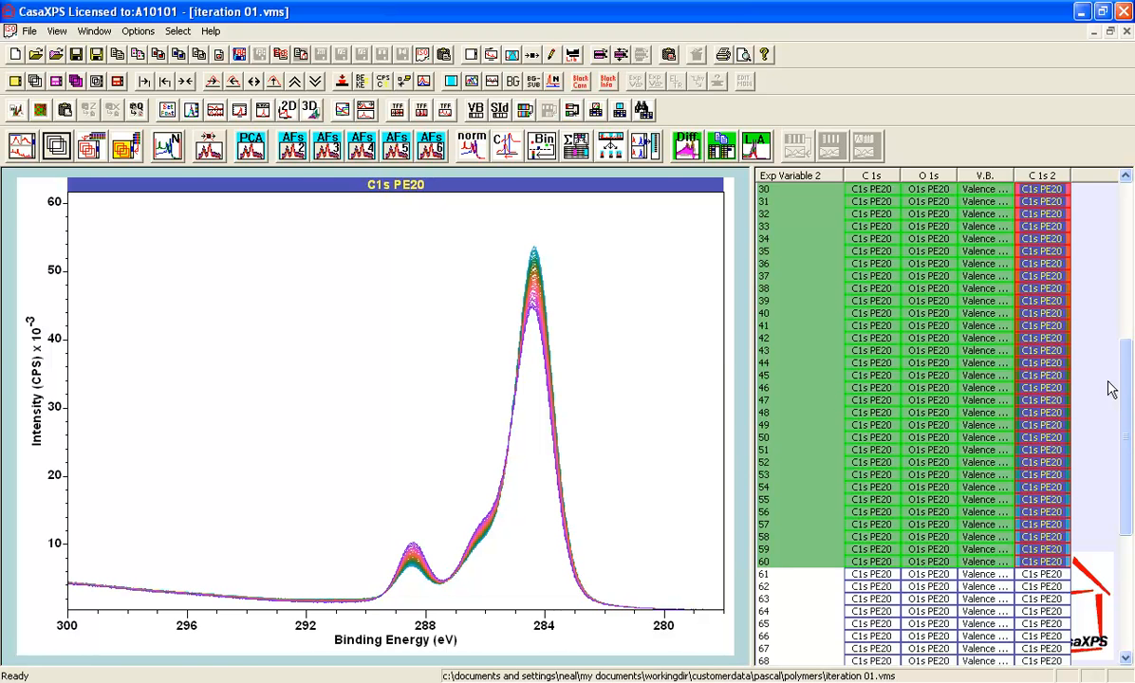
{"action": "scroll", "coordinate": [1113, 361], "scroll_direction": "up", "scroll_amount": 6}
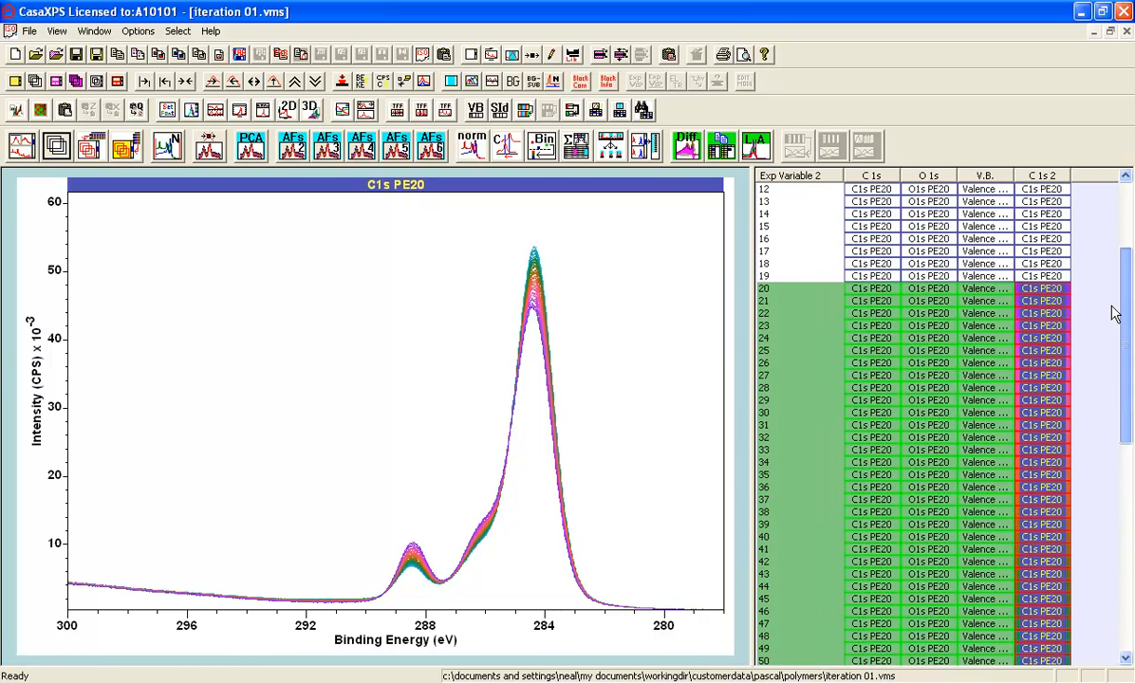
{"action": "scroll", "coordinate": [1114, 313], "scroll_direction": "down", "scroll_amount": 4}
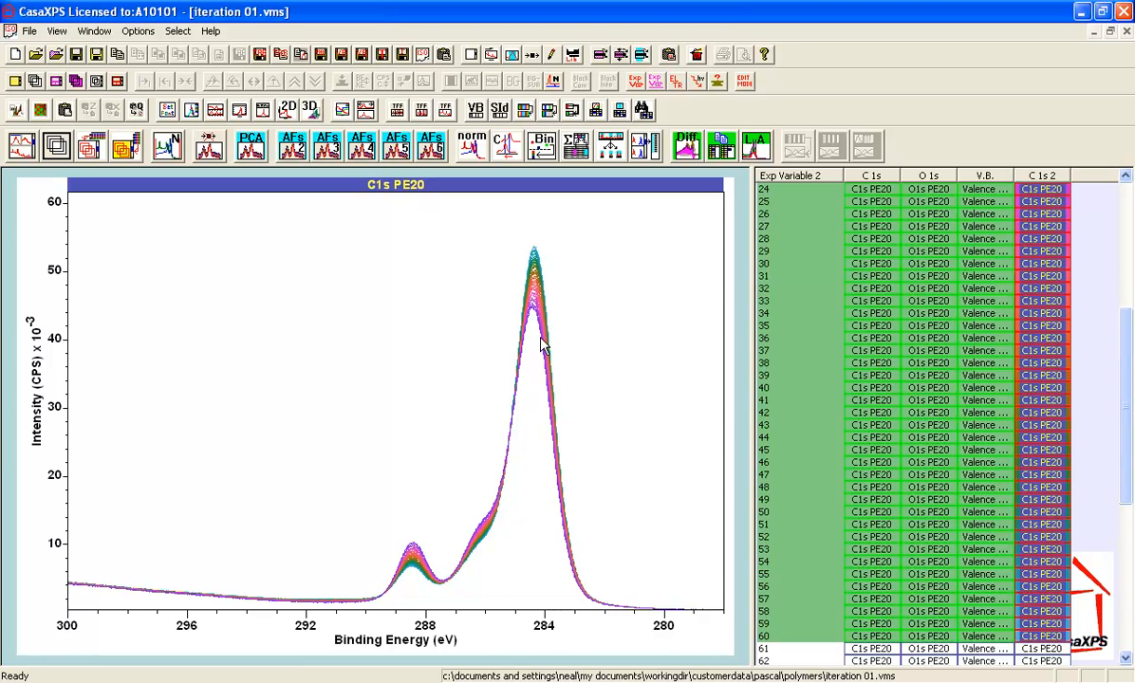
{"action": "left_click", "coordinate": [687, 145]}
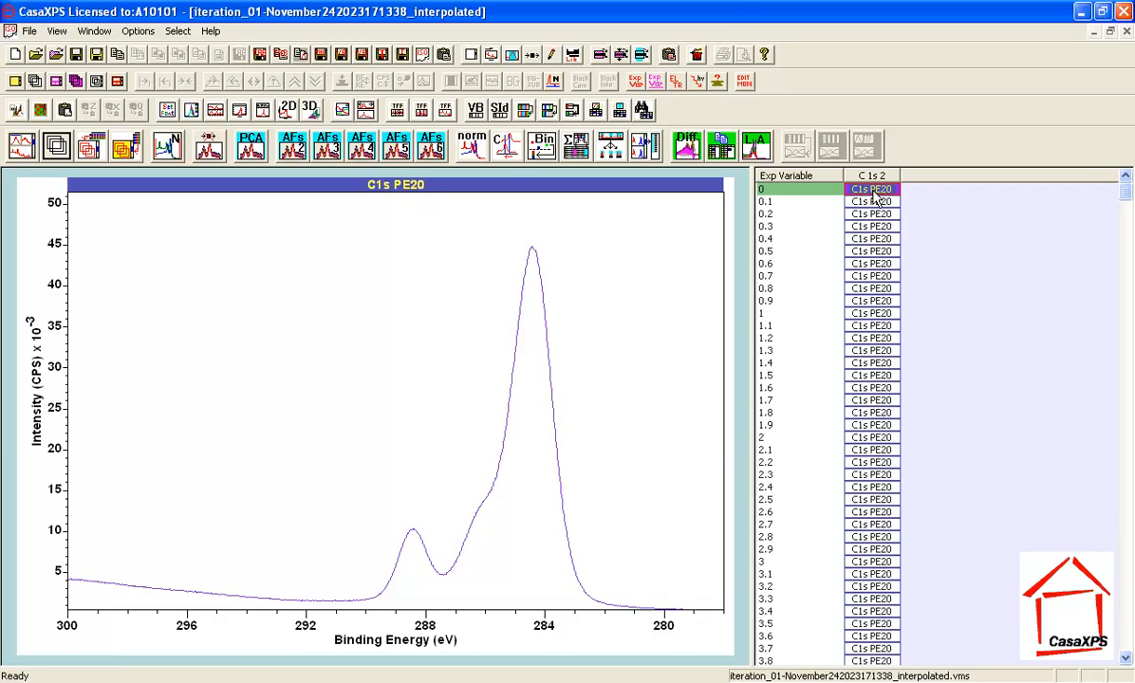
Step: Overlay all the interpolated C 1s 2 spectra and examine them one by one starting from Exp Variable 0
{"action": "left_click", "coordinate": [813, 174]}
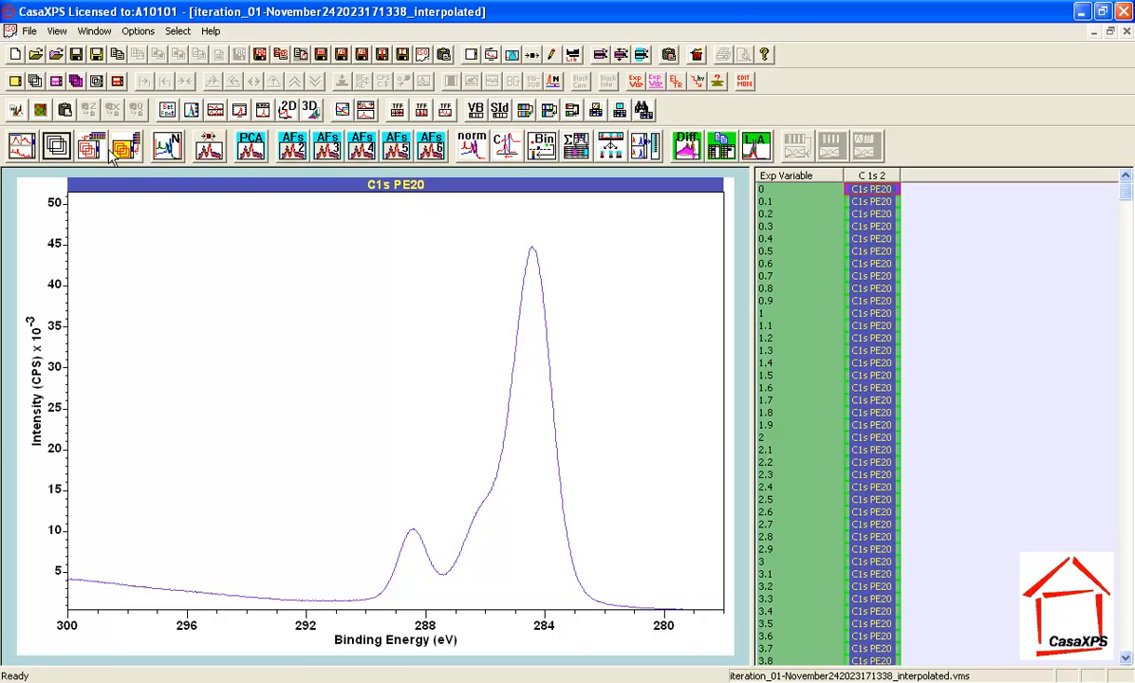
{"action": "left_click", "coordinate": [67, 154]}
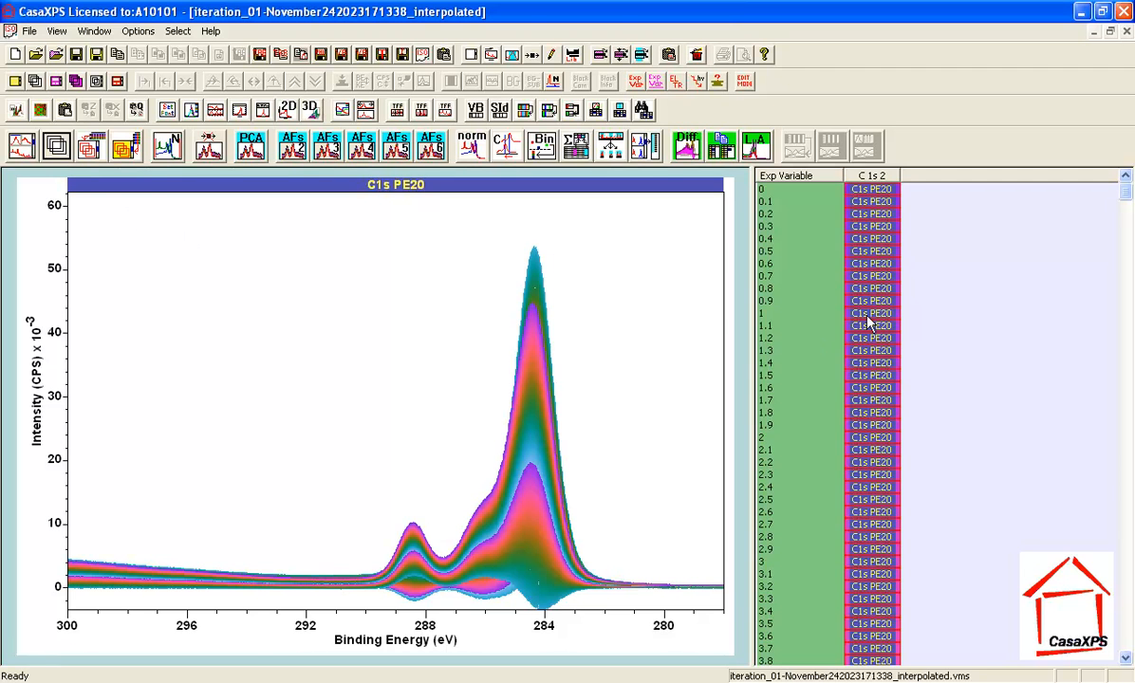
{"action": "left_click", "coordinate": [871, 191]}
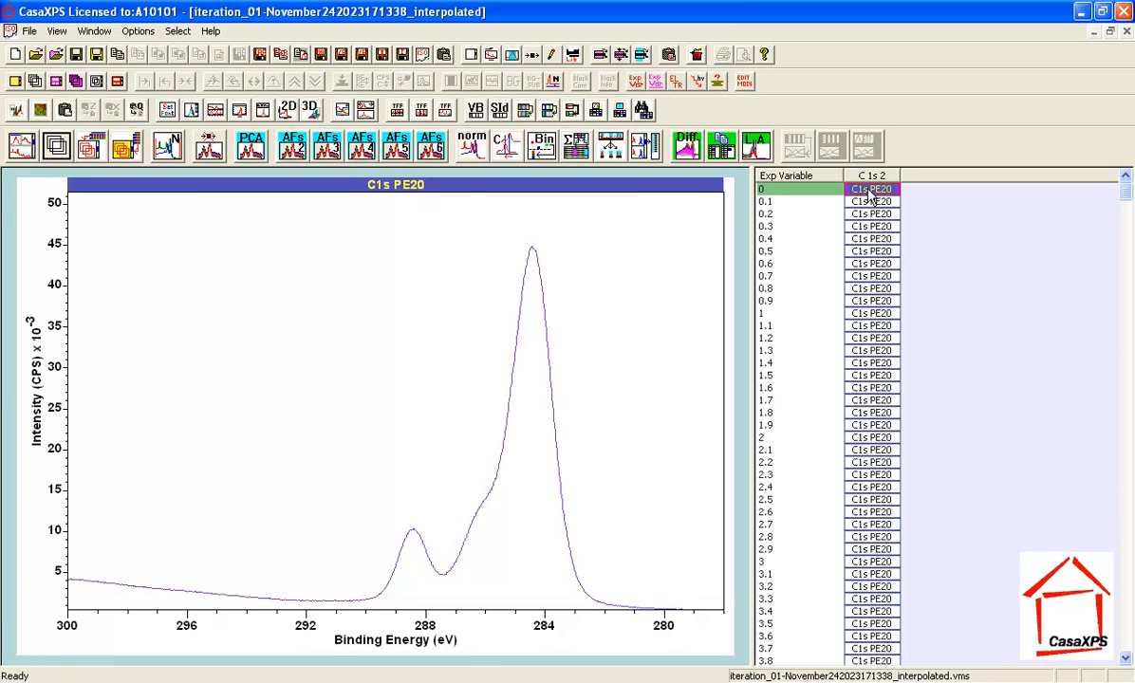
{"action": "key", "text": "Down"}
{"action": "key", "text": "Down"}
{"action": "key", "text": "Down"}
{"action": "key", "text": "Down"}
{"action": "key", "text": "Down"}
{"action": "key", "text": "Down"}
{"action": "key", "text": "Down"}
{"action": "key", "text": "Down"}
{"action": "key", "text": "Down"}
{"action": "key", "text": "Down"}
{"action": "key", "text": "Down"}
{"action": "key", "text": "Down"}
{"action": "key", "text": "Down"}
{"action": "key", "text": "Down"}
{"action": "key", "text": "Down"}
{"action": "key", "text": "Down"}
{"action": "key", "text": "Down"}
{"action": "key", "text": "Down"}
{"action": "key", "text": "Down"}
{"action": "key", "text": "Down"}
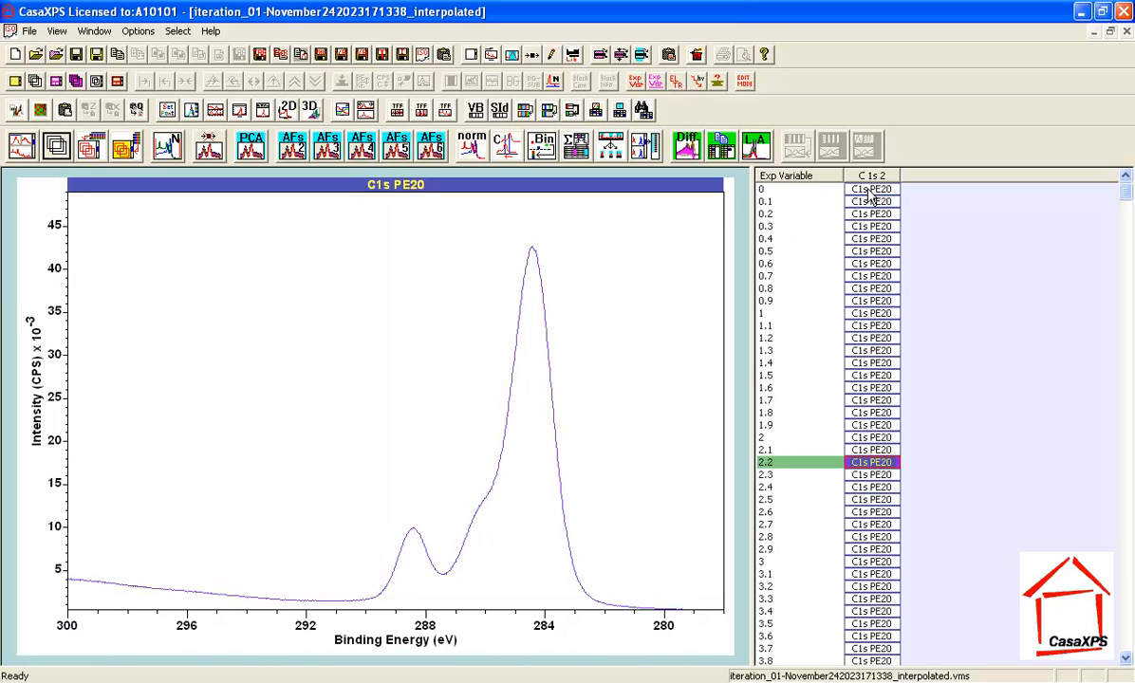
{"action": "key", "text": "Down"}
{"action": "key", "text": "Down"}
{"action": "key", "text": "Down"}
{"action": "key", "text": "Down"}
{"action": "key", "text": "Down"}
{"action": "key", "text": "Down"}
{"action": "key", "text": "Down"}
{"action": "key", "text": "Down"}
{"action": "key", "text": "Down"}
{"action": "key", "text": "Down"}
{"action": "key", "text": "Down"}
{"action": "key", "text": "Down"}
{"action": "key", "text": "Down"}
{"action": "key", "text": "Down"}
{"action": "key", "text": "Down"}
{"action": "key", "text": "Down"}
{"action": "key", "text": "Down"}
{"action": "key", "text": "Down"}
{"action": "key", "text": "Down"}
{"action": "key", "text": "Down"}
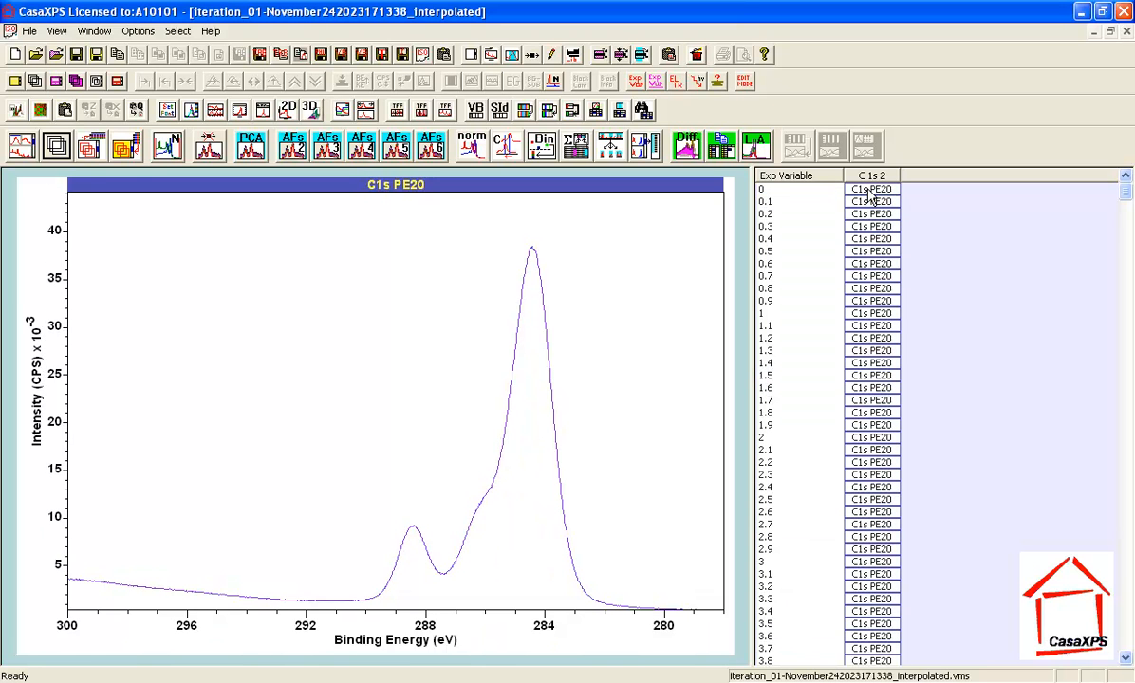
{"action": "key", "text": "Down"}
{"action": "key", "text": "Down"}
{"action": "key", "text": "Down"}
{"action": "key", "text": "Down"}
{"action": "key", "text": "Down"}
{"action": "key", "text": "Down"}
{"action": "key", "text": "Down"}
{"action": "key", "text": "Down"}
{"action": "key", "text": "Down"}
{"action": "key", "text": "Down"}
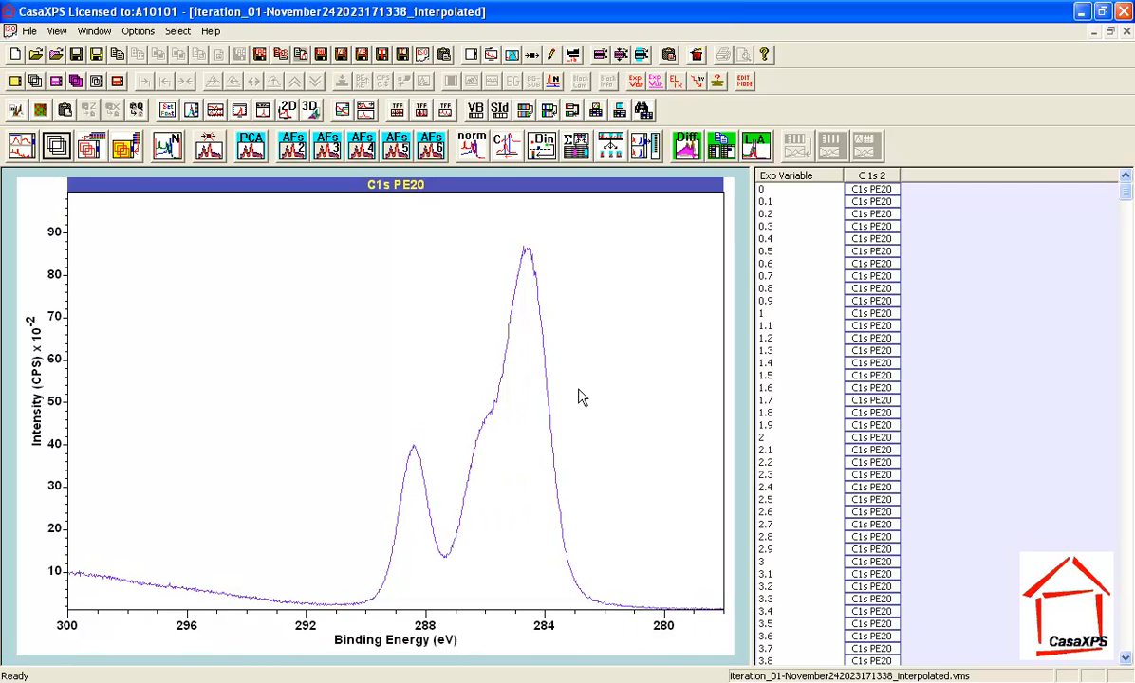
Step: Copy the two chosen component spectra, one with a strong 288.4 eV peak and one dominated by the 284.4 eV peak, into separate new columns
{"action": "left_click", "coordinate": [722, 150]}
{"action": "left_click", "coordinate": [762, 220]}
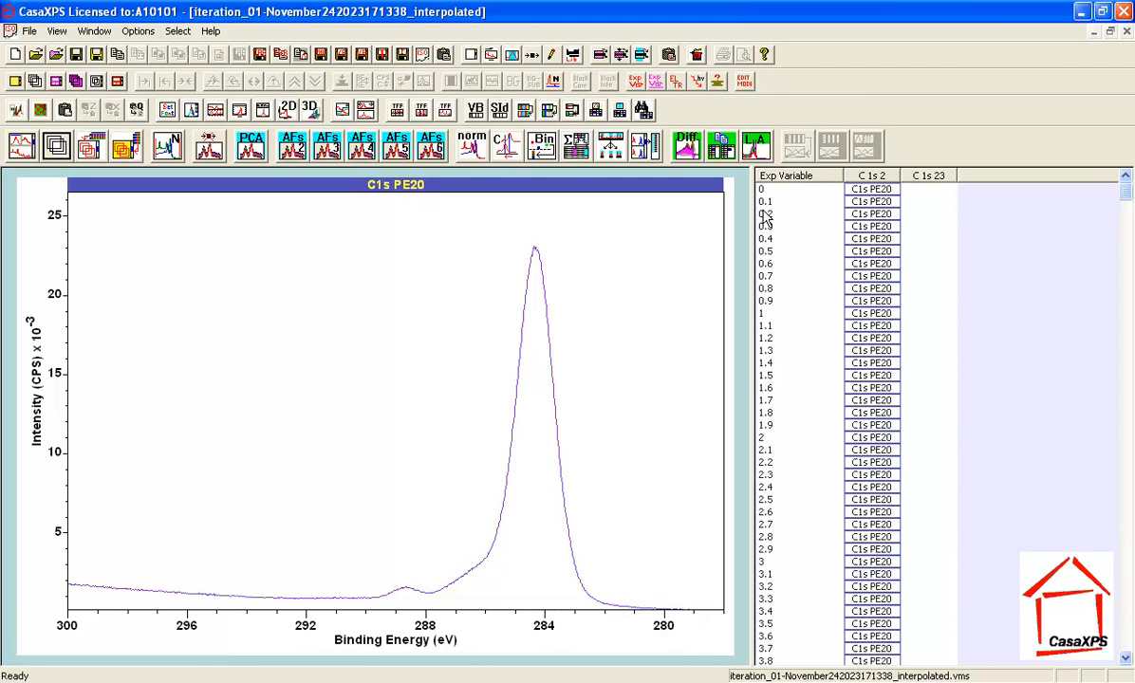
{"action": "left_click", "coordinate": [723, 155]}
{"action": "left_click", "coordinate": [759, 220]}
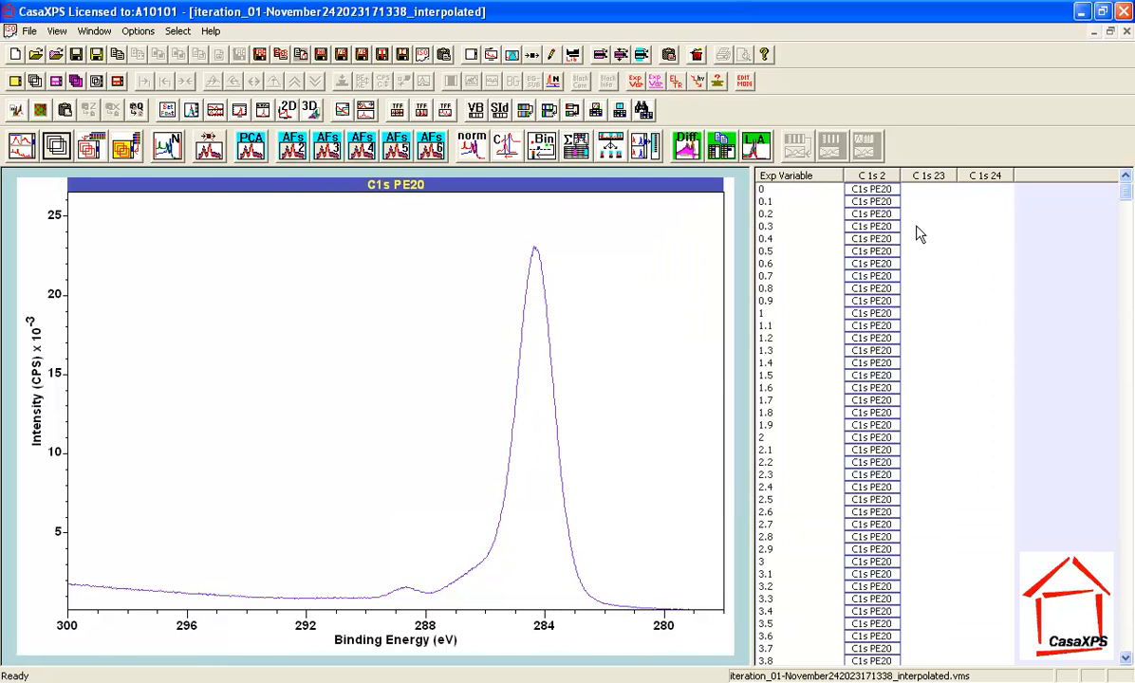
Step: Copy the C 1s 23 and C 1s 24 component spectra and the original C 1s column of iteration 01 into a new file
{"action": "left_click", "coordinate": [926, 178]}
{"action": "left_click", "coordinate": [921, 175]}
{"action": "left_click", "coordinate": [93, 31]}
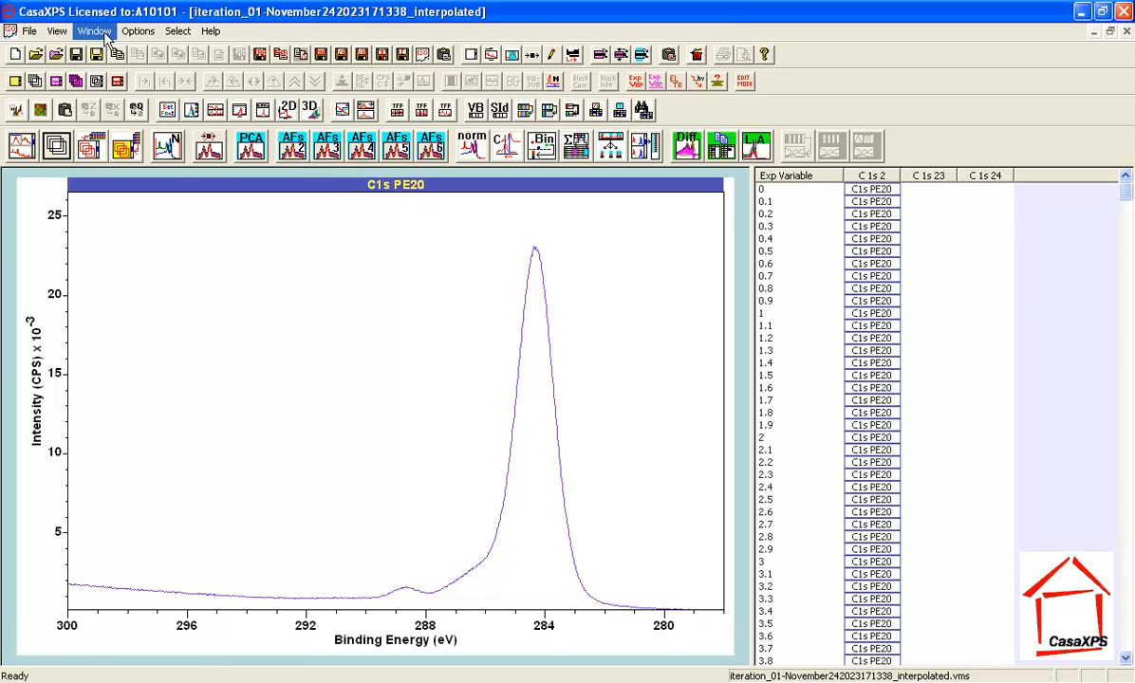
{"action": "left_click", "coordinate": [139, 137]}
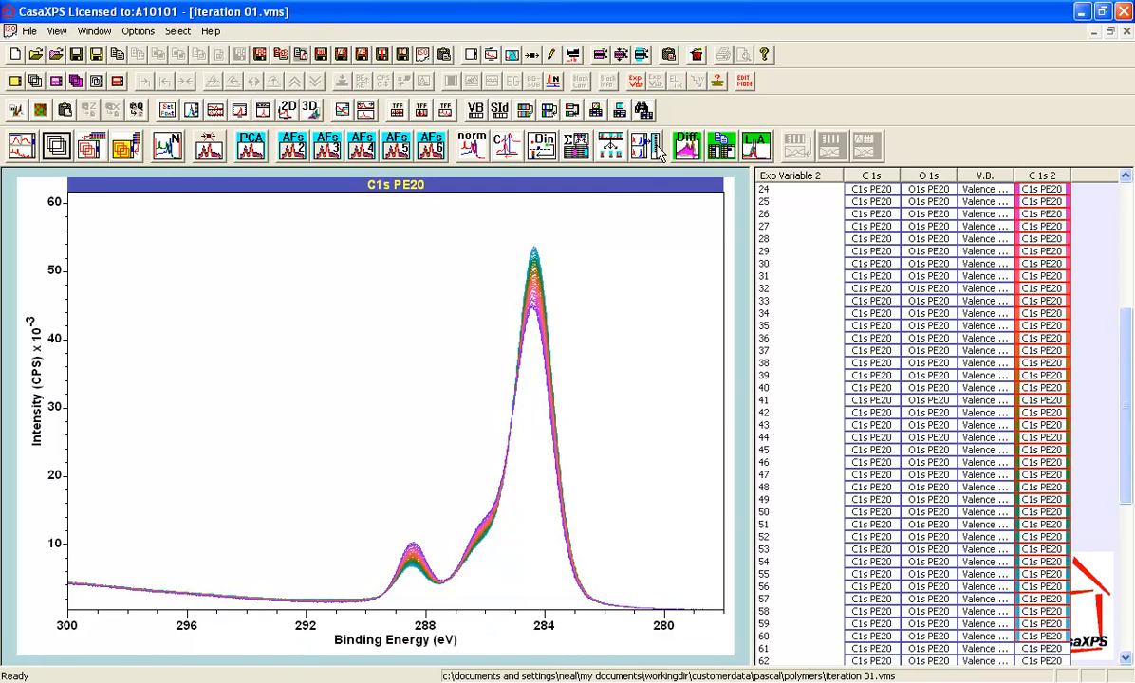
{"action": "left_click", "coordinate": [869, 180]}
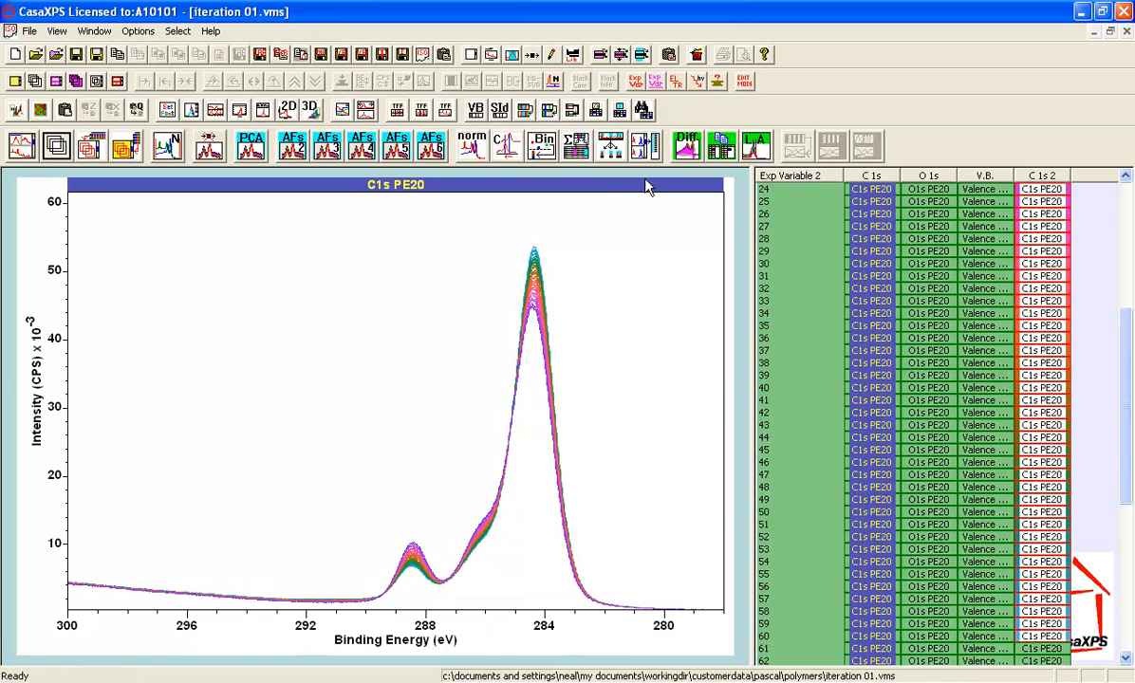
{"action": "left_click", "coordinate": [16, 54]}
{"action": "left_click", "coordinate": [668, 54]}
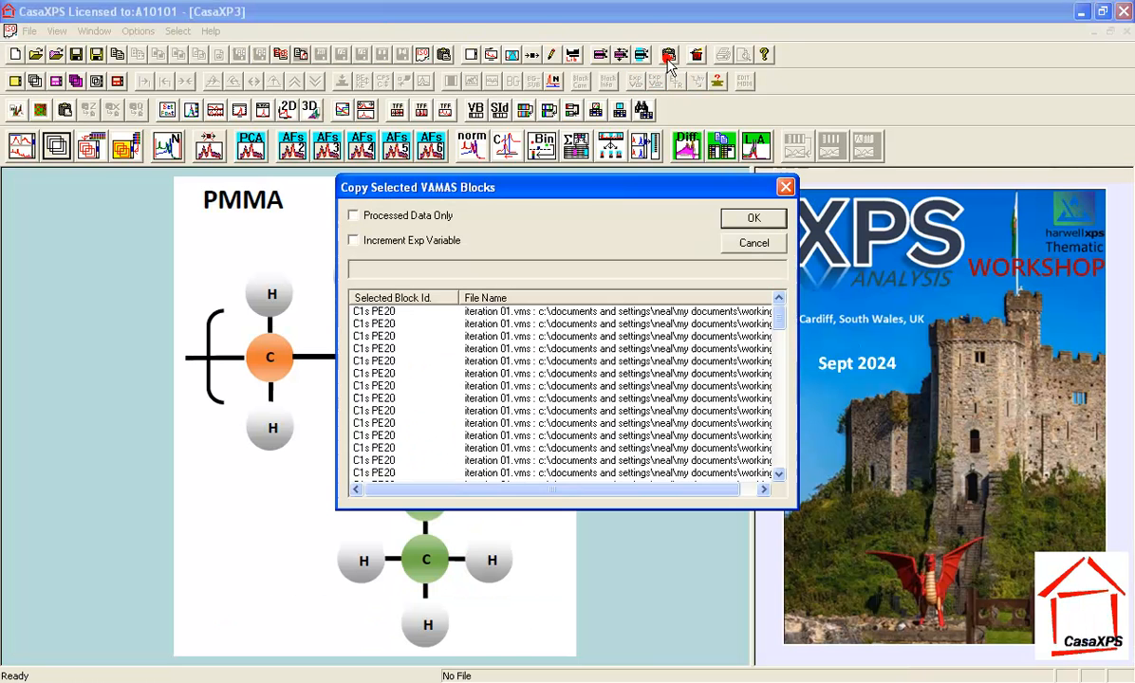
{"action": "left_click", "coordinate": [746, 223]}
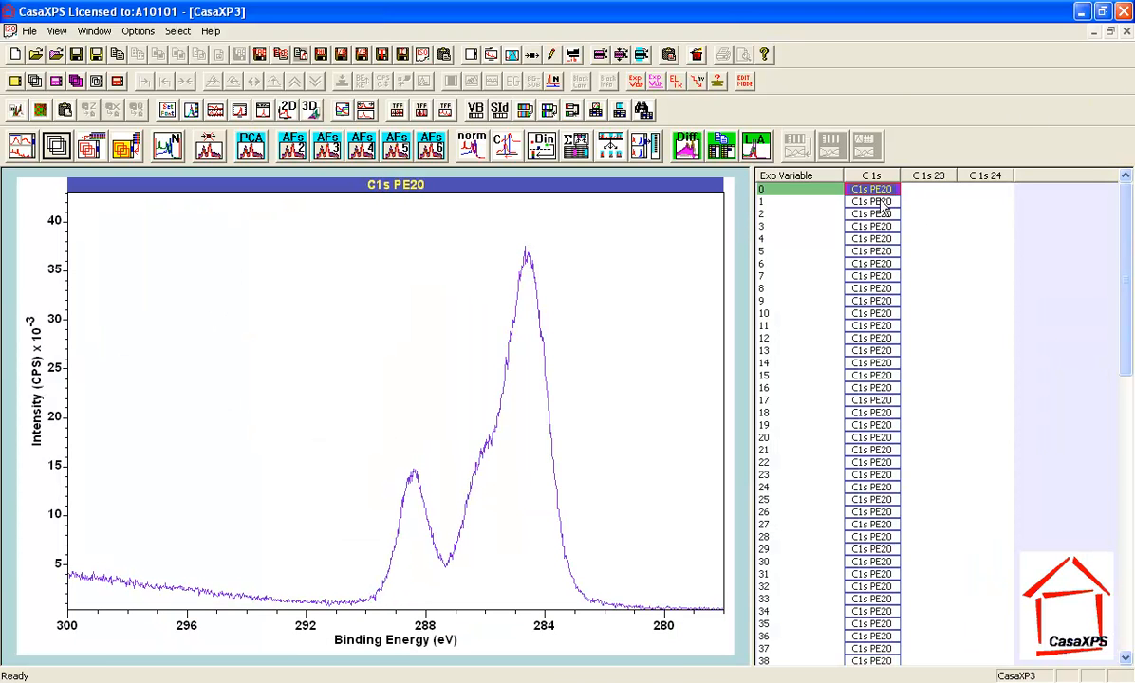
Step: Overlay the C 1s 23 and C 1s 24 spectra as basis spectra and run an LLS analysis on all C 1s spectra
{"action": "left_click", "coordinate": [932, 175]}
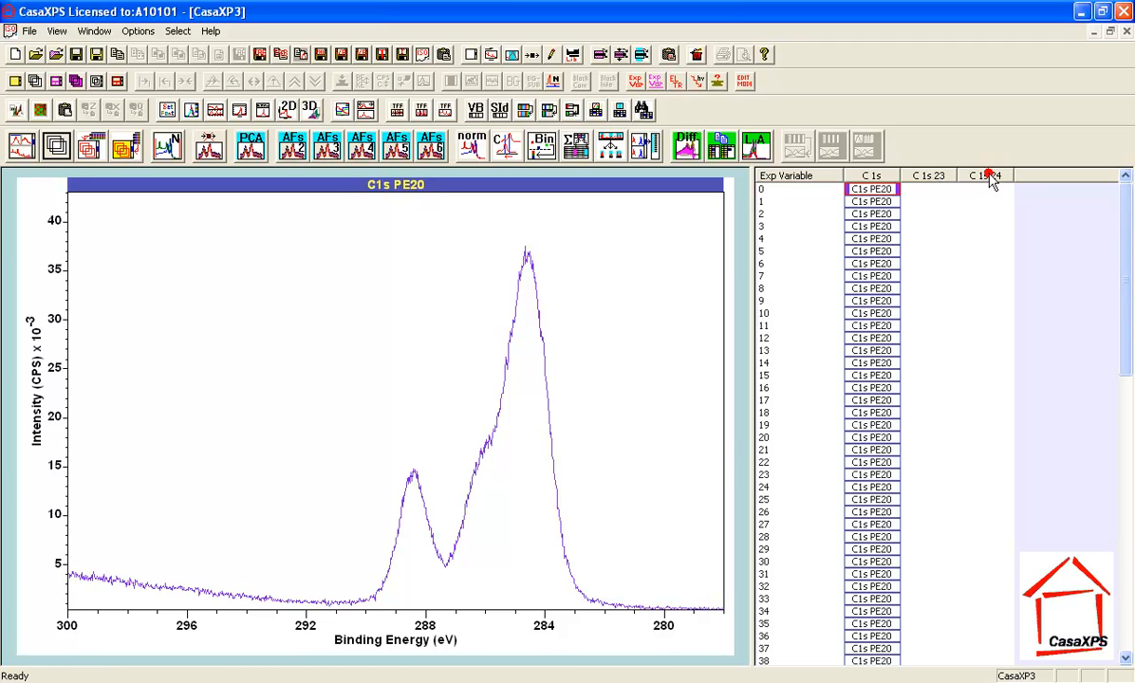
{"action": "left_click", "coordinate": [58, 147]}
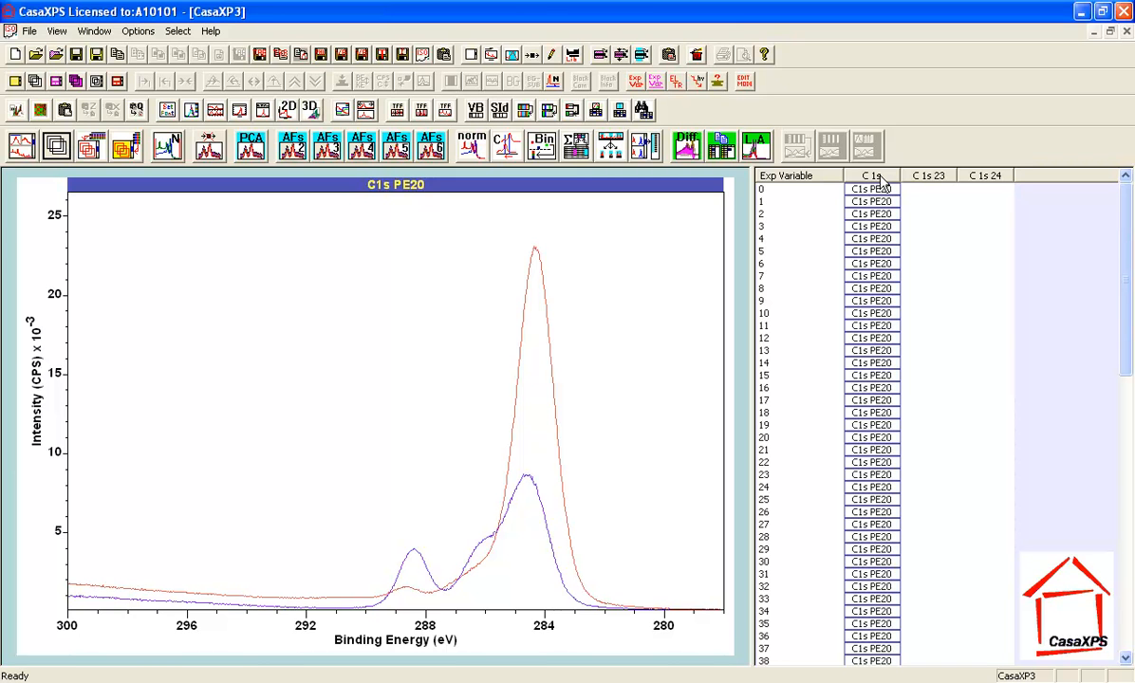
{"action": "left_click", "coordinate": [816, 174]}
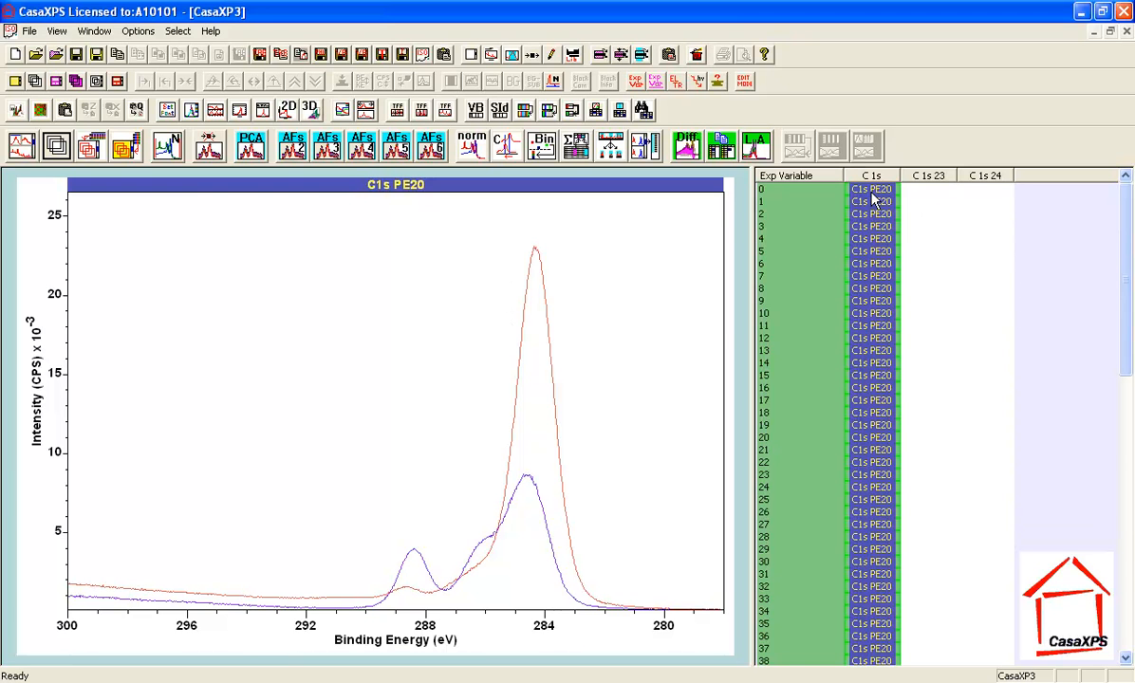
{"action": "left_click", "coordinate": [757, 146]}
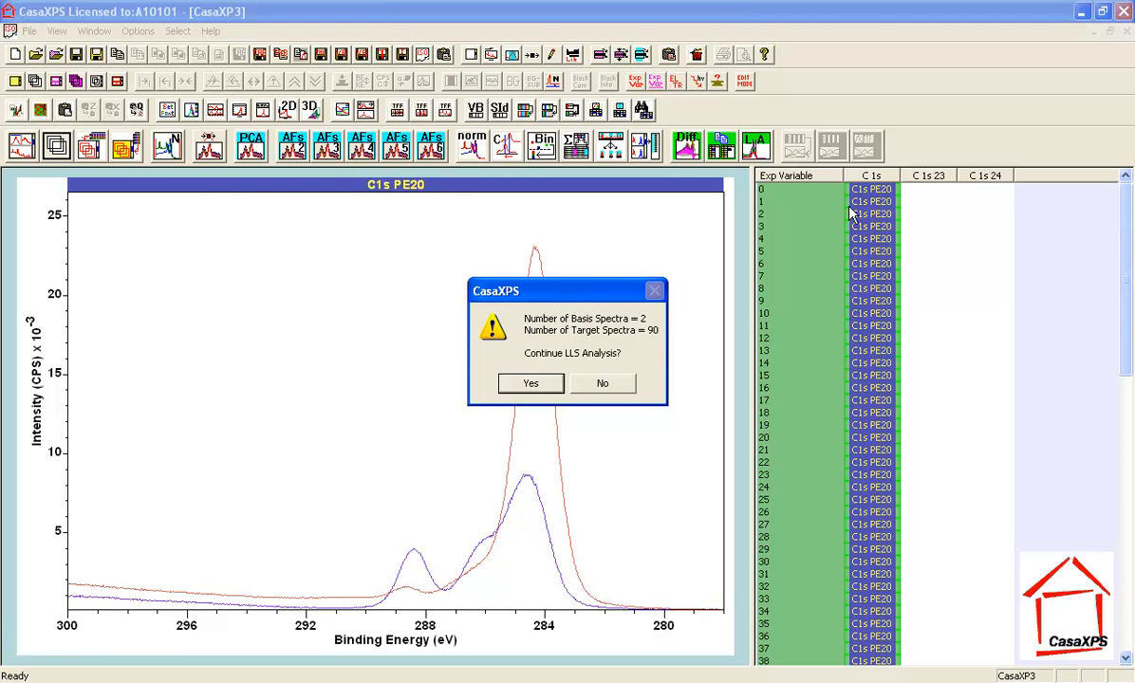
{"action": "left_click", "coordinate": [534, 383]}
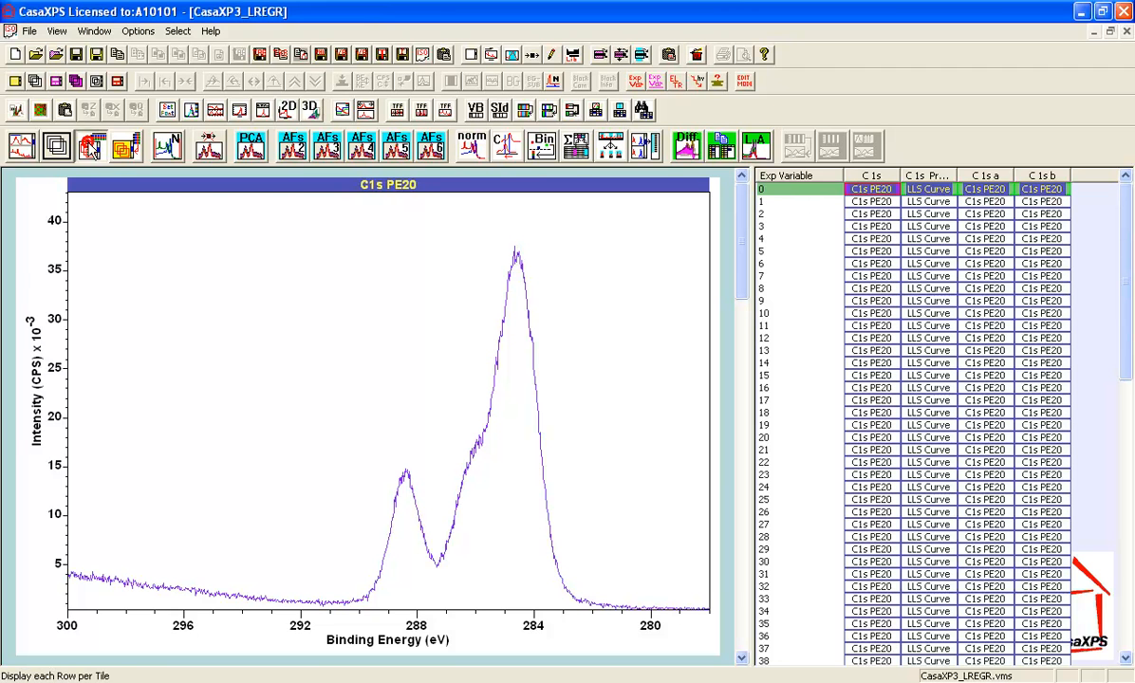
Step: Overlay each row's C 1s data, LLS curve and two component spectra, and examine the fits row by row from Exp Variable 0 onwards
{"action": "left_click", "coordinate": [91, 145]}
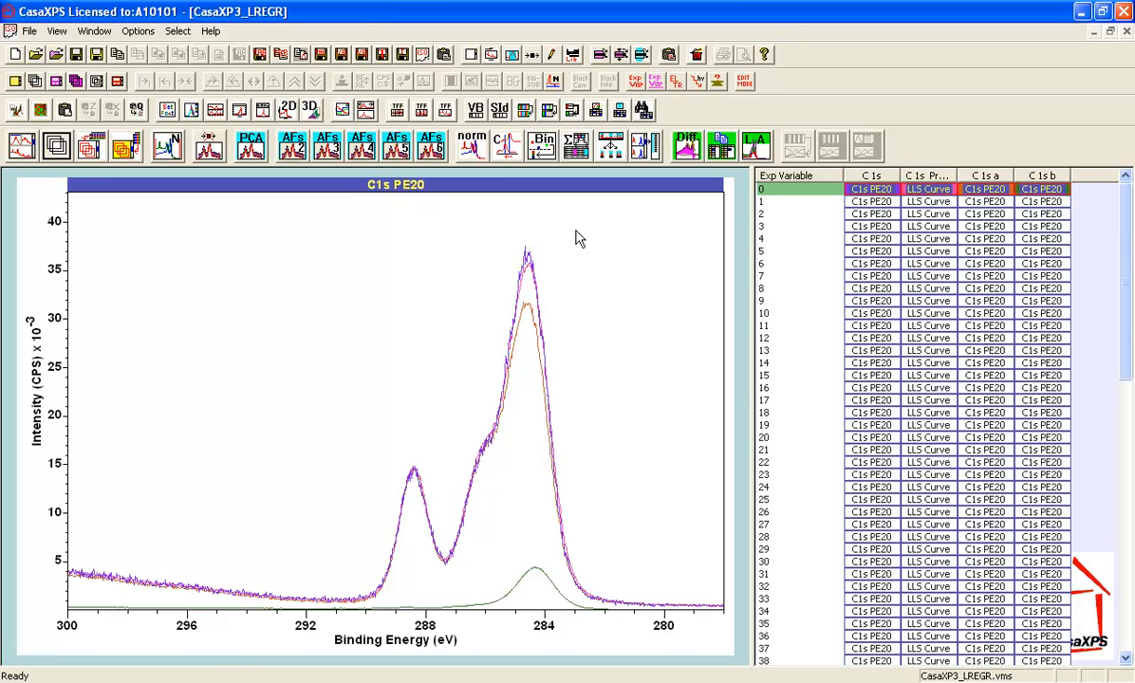
{"action": "key", "text": "Down"}
{"action": "key", "text": "Down"}
{"action": "key", "text": "Down"}
{"action": "key", "text": "Down"}
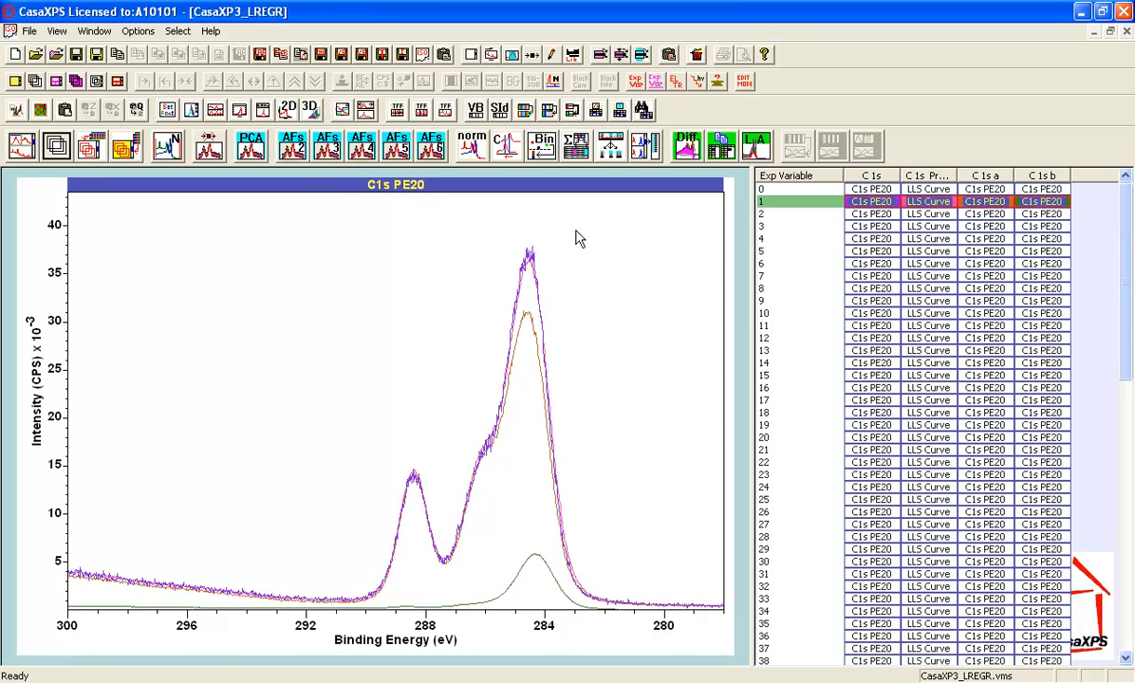
{"action": "key", "text": "Down"}
{"action": "key", "text": "Down"}
{"action": "key", "text": "Down"}
{"action": "key", "text": "Down"}
{"action": "key", "text": "Down"}
{"action": "key", "text": "Down"}
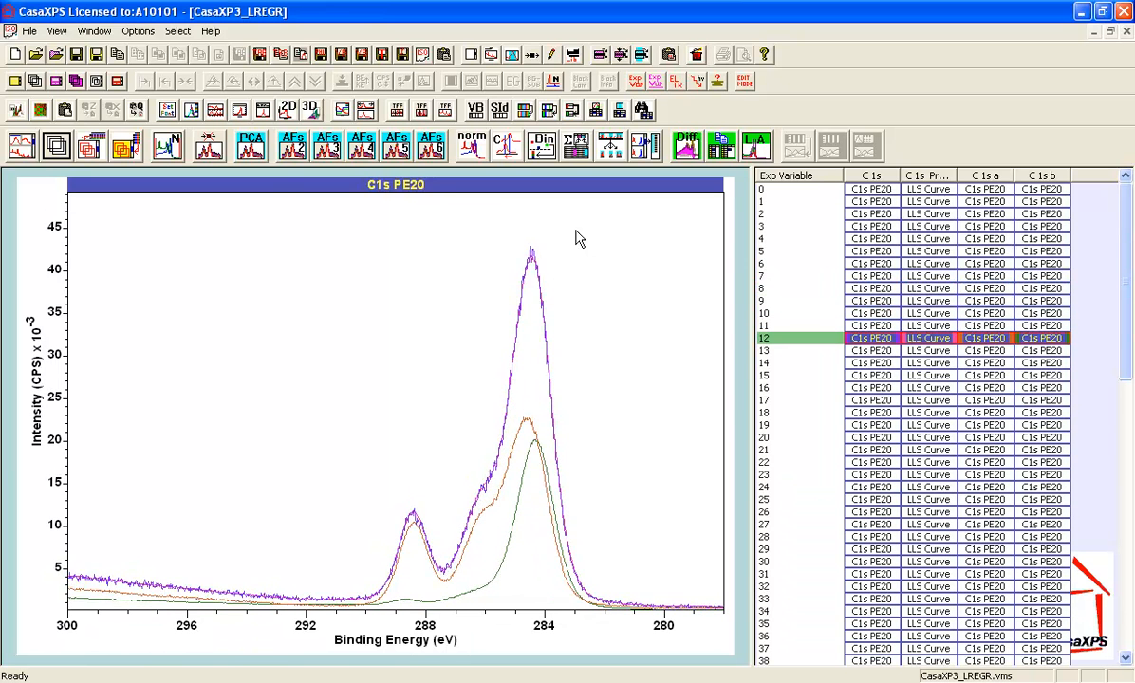
{"action": "key", "text": "Down"}
{"action": "key", "text": "Down"}
{"action": "key", "text": "Down"}
{"action": "key", "text": "Down"}
{"action": "key", "text": "Down"}
{"action": "key", "text": "Down"}
{"action": "key", "text": "Down"}
{"action": "key", "text": "Down"}
{"action": "key", "text": "Down"}
{"action": "key", "text": "Down"}
{"action": "key", "text": "Down"}
{"action": "key", "text": "Down"}
{"action": "key", "text": "Down"}
{"action": "key", "text": "Down"}
{"action": "key", "text": "Down"}
{"action": "key", "text": "Down"}
{"action": "key", "text": "Down"}
{"action": "key", "text": "Down"}
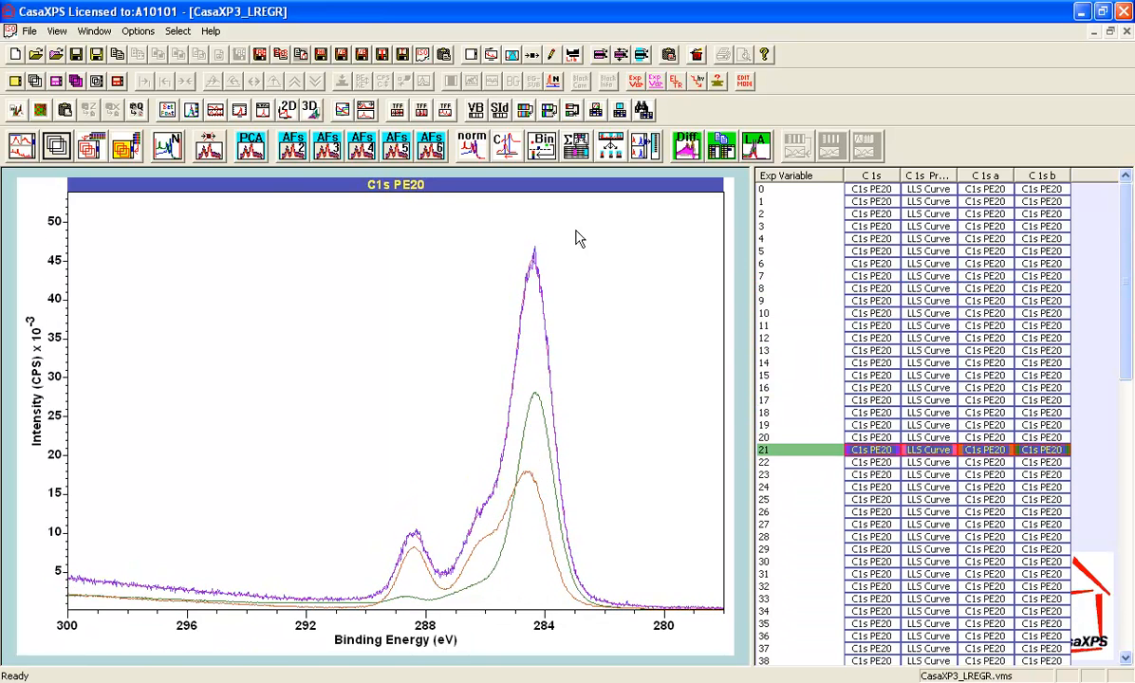
{"action": "key", "text": "Down"}
{"action": "key", "text": "Down"}
{"action": "key", "text": "Down"}
{"action": "key", "text": "Down"}
{"action": "key", "text": "Down"}
{"action": "key", "text": "Down"}
{"action": "key", "text": "Down"}
{"action": "key", "text": "Down"}
{"action": "key", "text": "Down"}
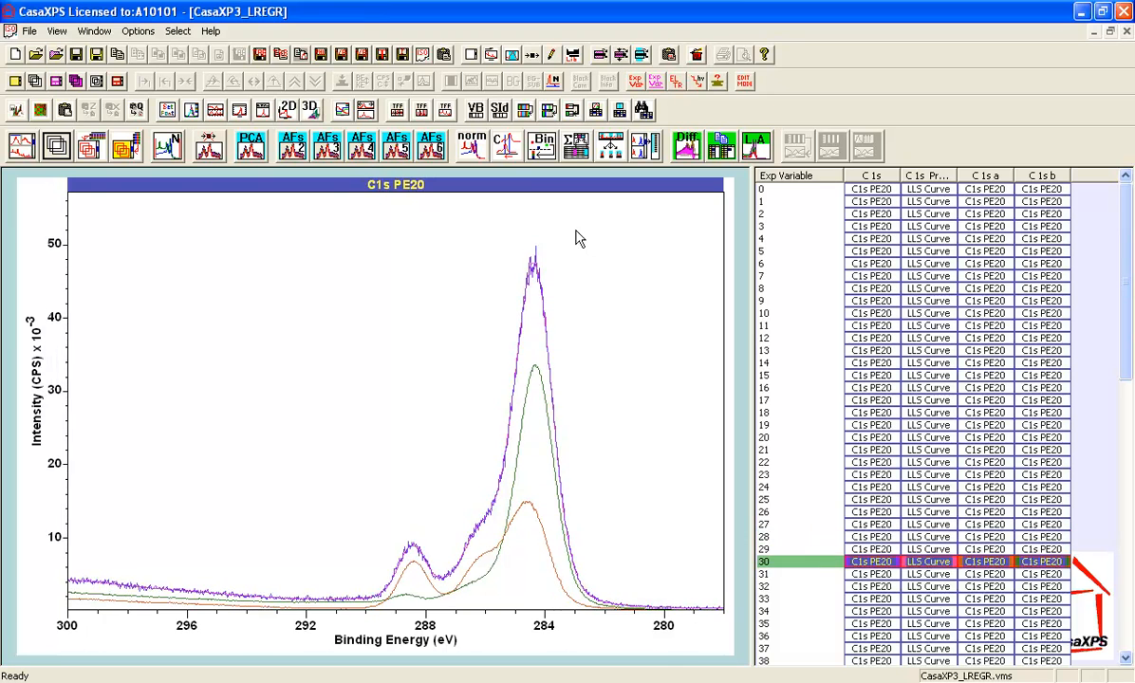
{"action": "key", "text": "Down"}
{"action": "key", "text": "Down"}
{"action": "key", "text": "Down"}
{"action": "key", "text": "Down"}
{"action": "key", "text": "Down"}
{"action": "key", "text": "Down"}
{"action": "key", "text": "Down"}
{"action": "key", "text": "Down"}
{"action": "key", "text": "Down"}
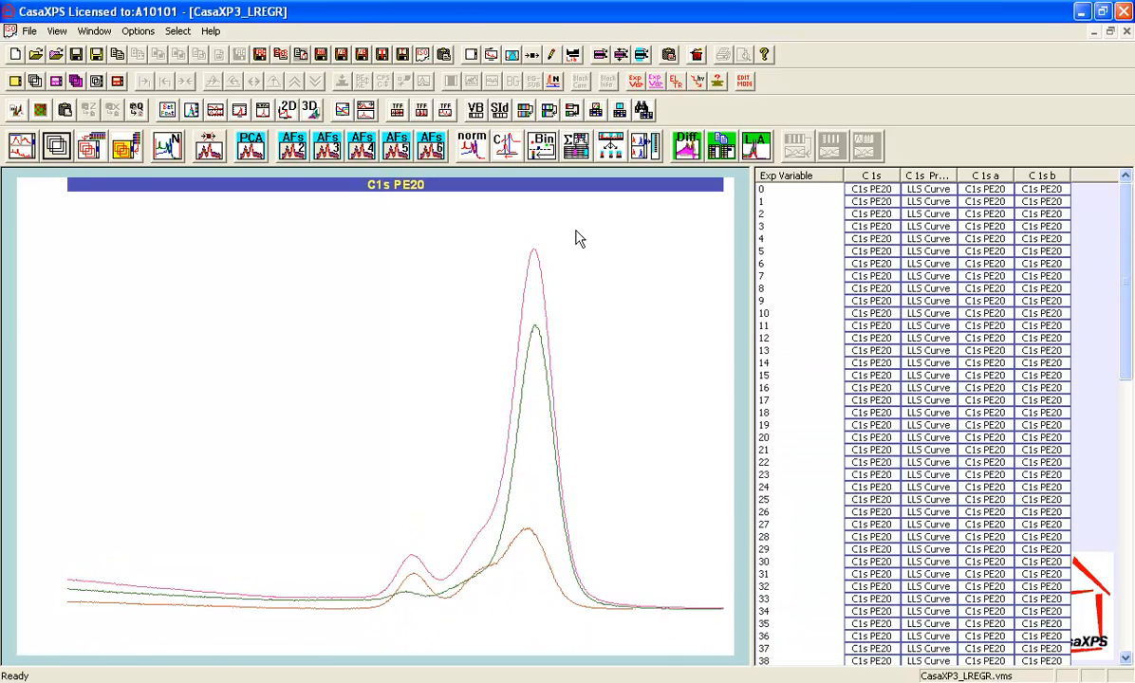
{"action": "key", "text": "Down"}
{"action": "key", "text": "Down"}
{"action": "key", "text": "Down"}
{"action": "key", "text": "Down"}
{"action": "key", "text": "Down"}
{"action": "key", "text": "Down"}
{"action": "key", "text": "Down"}
{"action": "key", "text": "Down"}
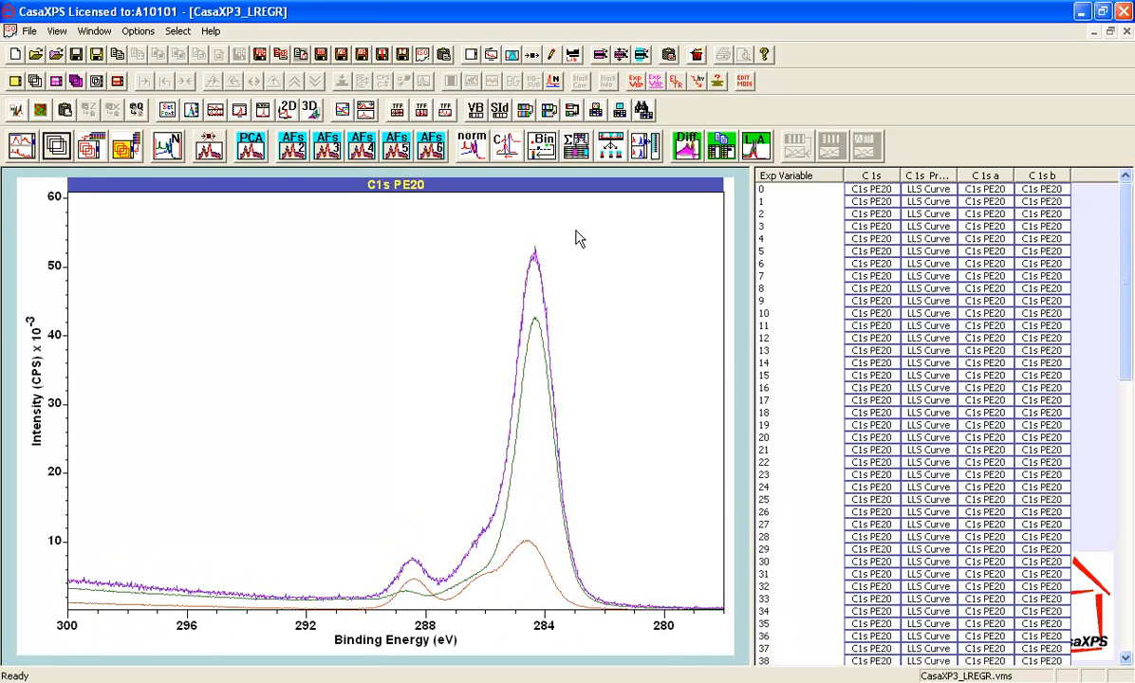
{"action": "key", "text": "Down"}
{"action": "key", "text": "Down"}
{"action": "key", "text": "Down"}
{"action": "key", "text": "Down"}
{"action": "key", "text": "Down"}
{"action": "key", "text": "Down"}
{"action": "key", "text": "Down"}
{"action": "key", "text": "Down"}
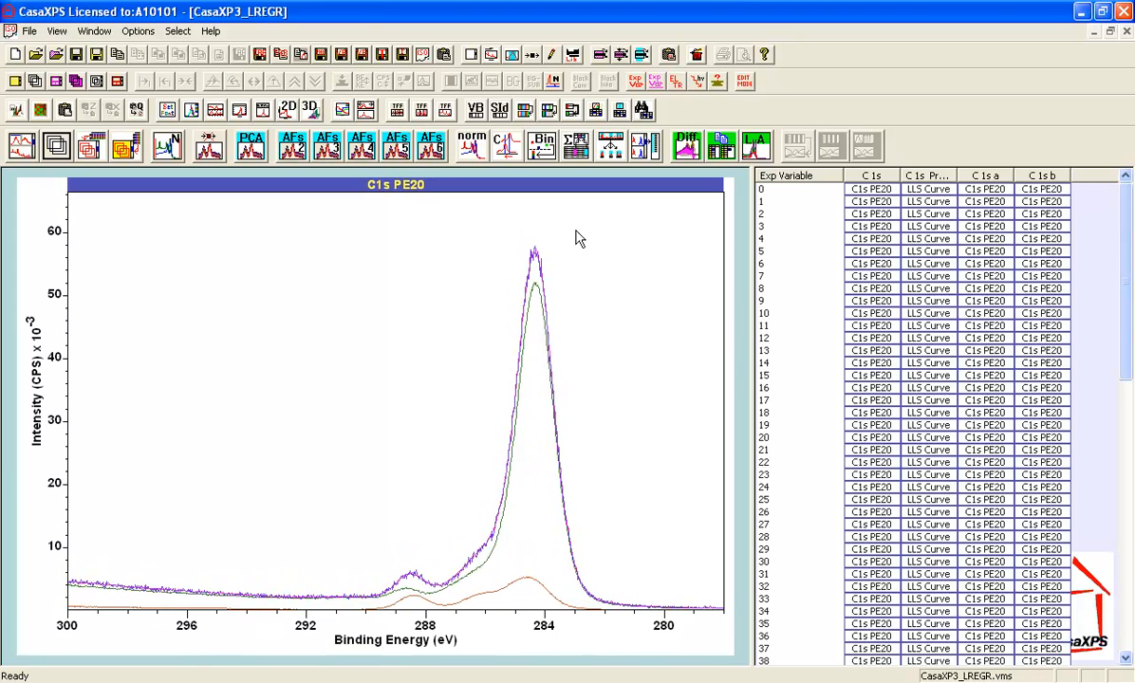
{"action": "key", "text": "Down"}
{"action": "key", "text": "Down"}
{"action": "key", "text": "Down"}
{"action": "key", "text": "Down"}
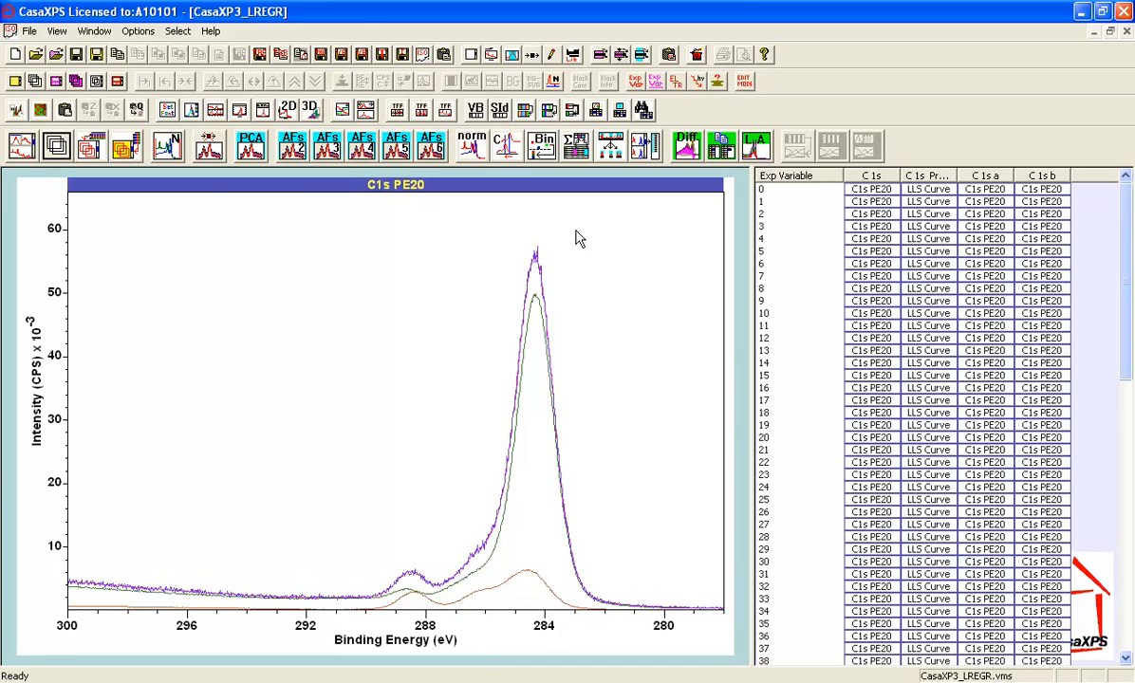
{"action": "key", "text": "Down"}
{"action": "key", "text": "Down"}
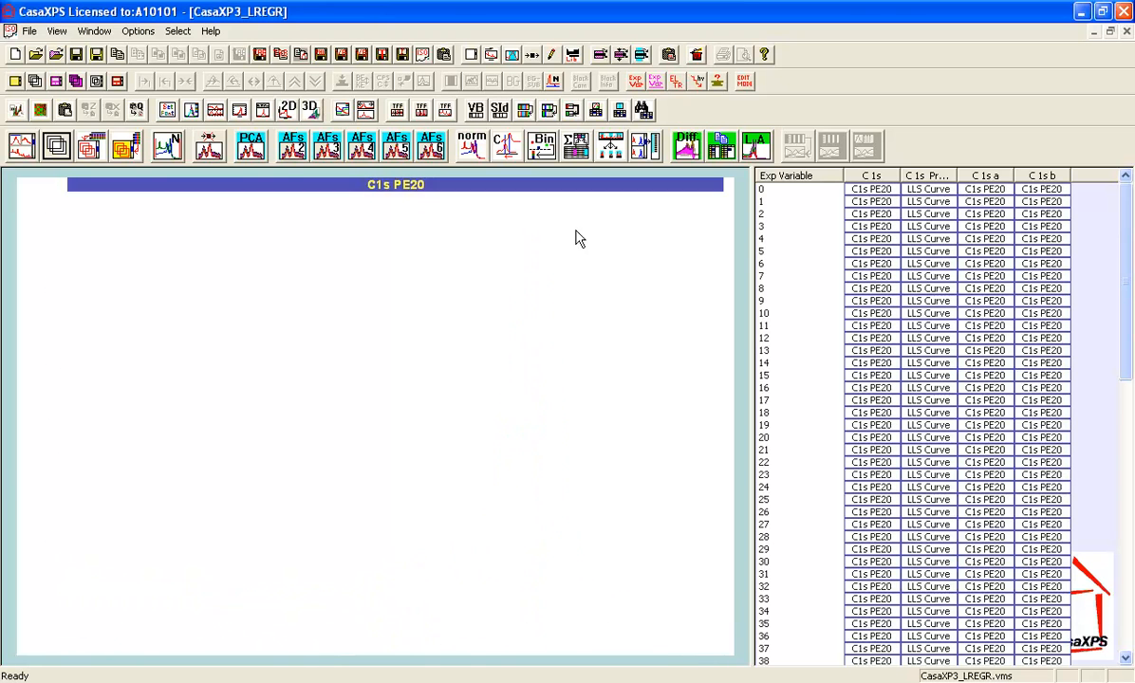
Step: Review the fitted rows in reverse order, back to the overlay for Exp Variable 12
{"action": "key", "text": "Up"}
{"action": "key", "text": "Up"}
{"action": "key", "text": "Up"}
{"action": "key", "text": "Up"}
{"action": "key", "text": "Up"}
{"action": "key", "text": "Up"}
{"action": "key", "text": "Up"}
{"action": "key", "text": "Up"}
{"action": "key", "text": "Up"}
{"action": "key", "text": "Up"}
{"action": "key", "text": "Up"}
{"action": "key", "text": "Up"}
{"action": "key", "text": "Up"}
{"action": "key", "text": "Up"}
{"action": "key", "text": "Up"}
{"action": "key", "text": "Up"}
{"action": "key", "text": "Up"}
{"action": "key", "text": "Up"}
{"action": "key", "text": "Up"}
{"action": "key", "text": "Up"}
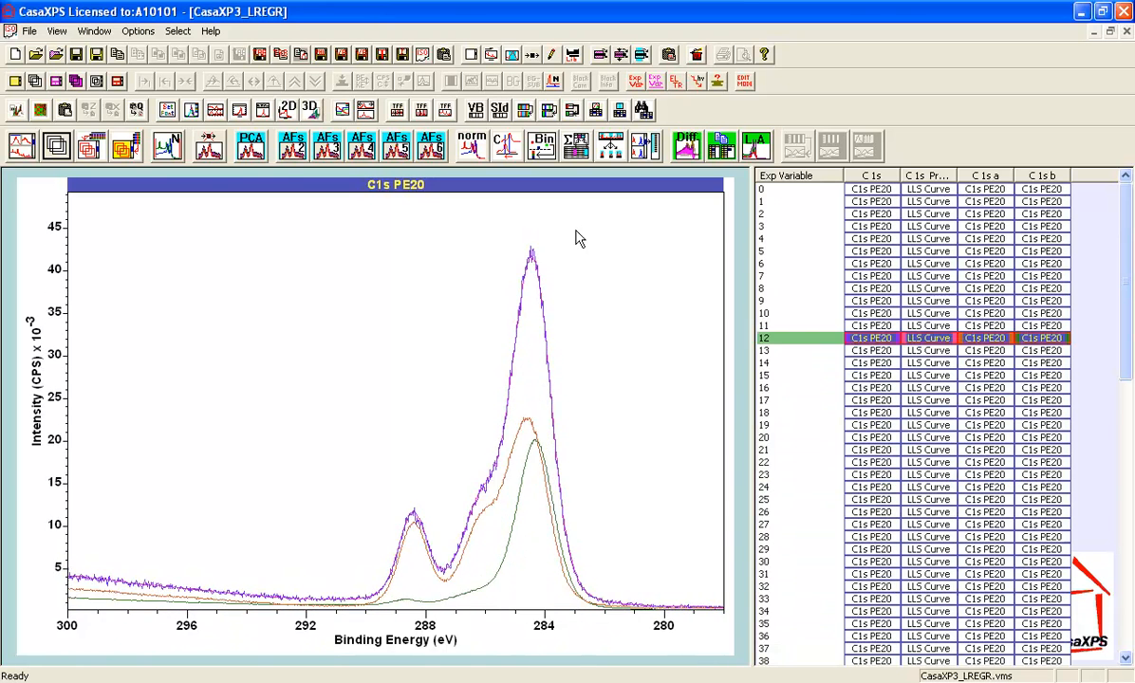
Step: Examine the overlaid C 1s fits of the remaining earlier rows, going back to Exp Variable 0
{"action": "key", "text": "Up"}
{"action": "key", "text": "Up"}
{"action": "key", "text": "Up"}
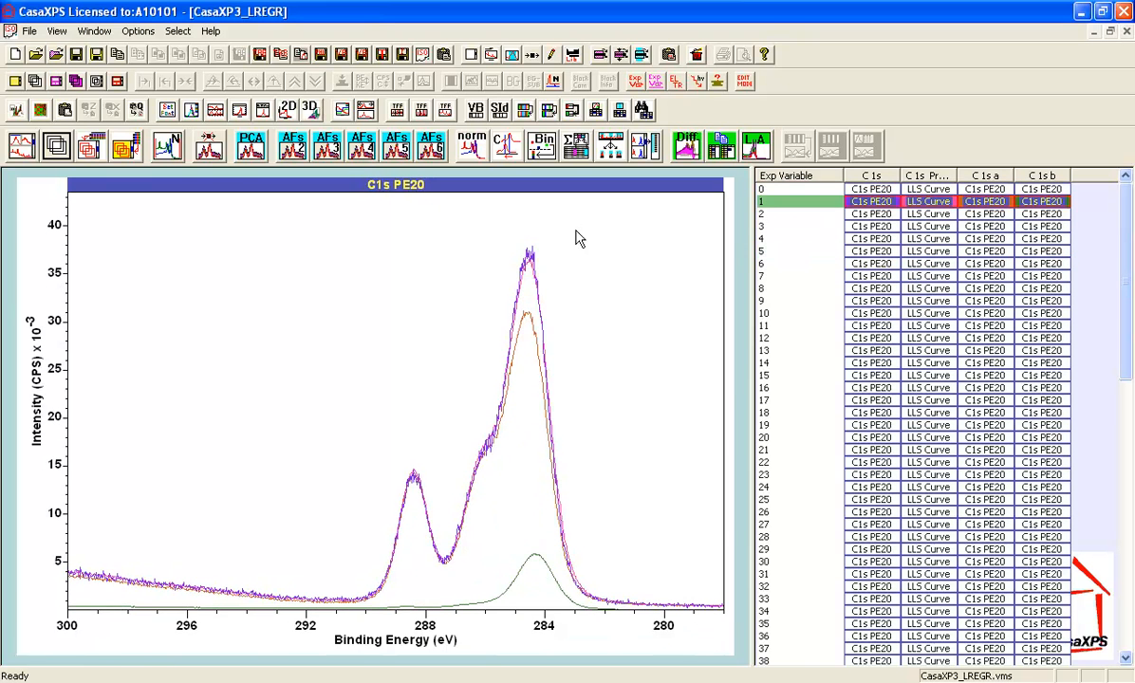
{"action": "key", "text": "Up"}
{"action": "key", "text": "Up"}
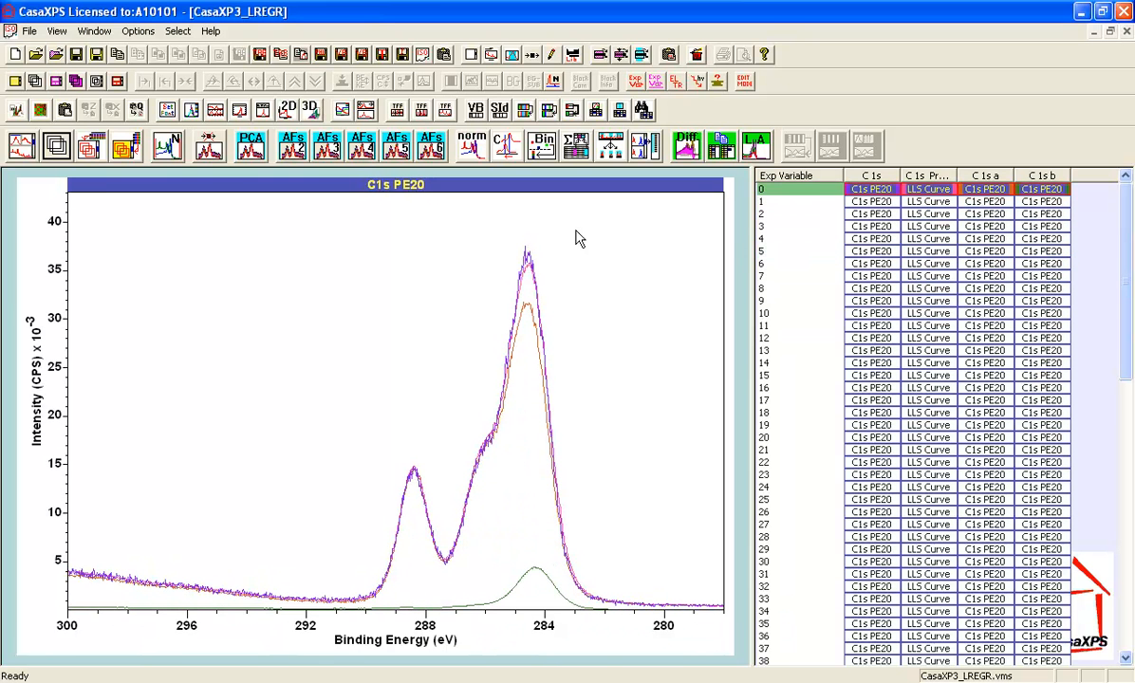